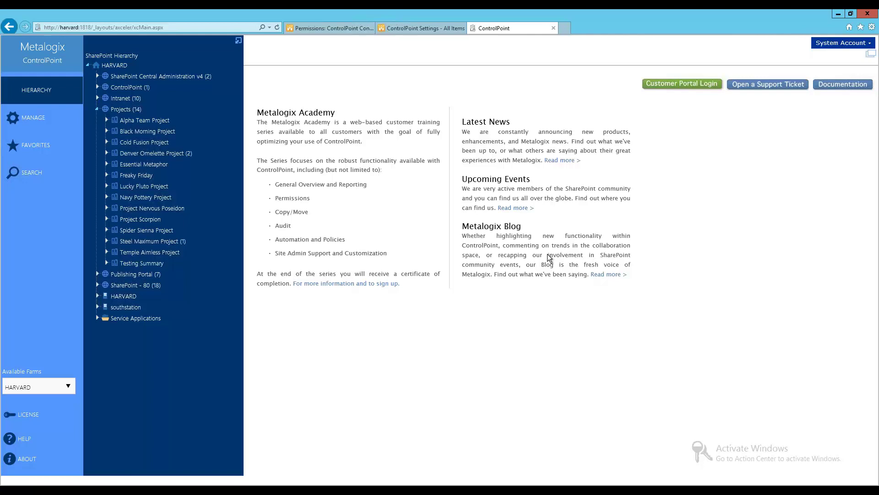
Review the permission levels of the configuration site's groups and the categories in the ControlPoint Settings list
{"action": "left_click", "coordinate": [326, 28]}
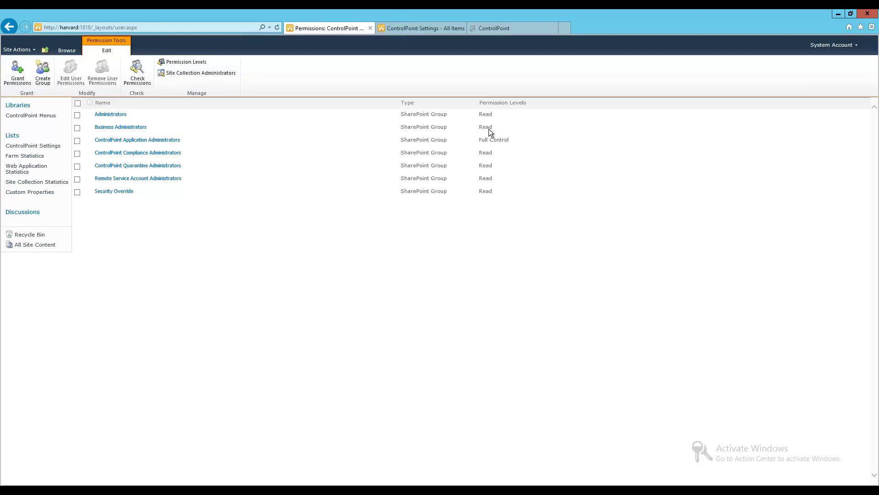
{"action": "left_click", "coordinate": [412, 27]}
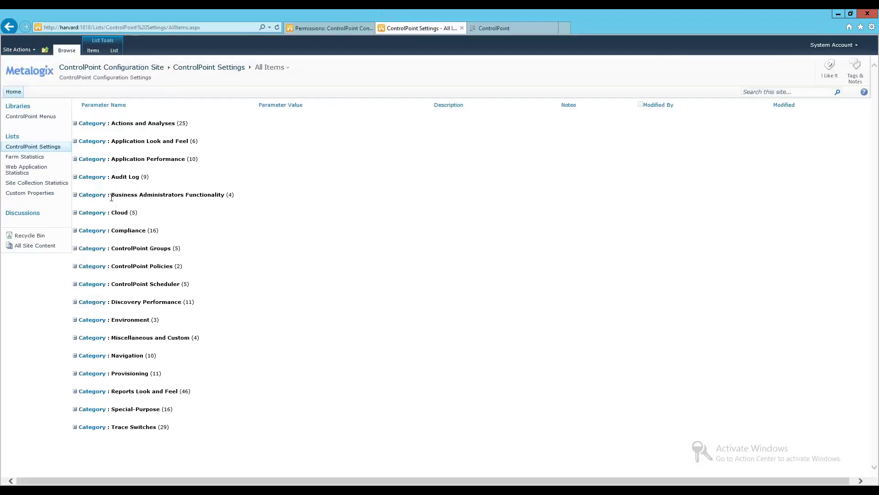
{"action": "left_click", "coordinate": [341, 27]}
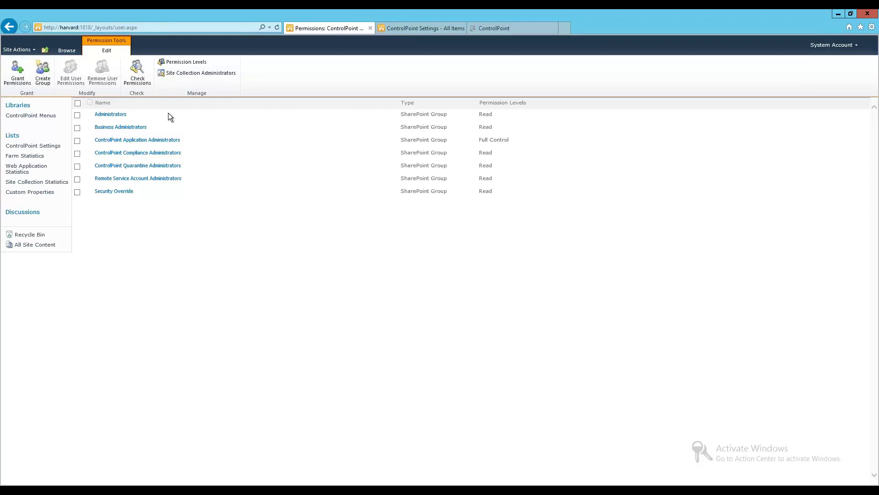
Examine the Projects web application in the ControlPoint hierarchy alongside the configuration site's group permissions
{"action": "left_click", "coordinate": [540, 24]}
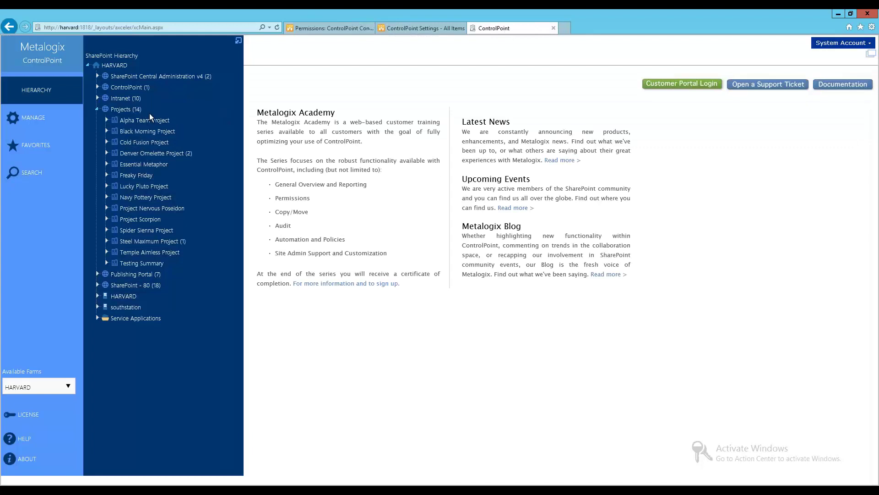
{"action": "left_click", "coordinate": [133, 210]}
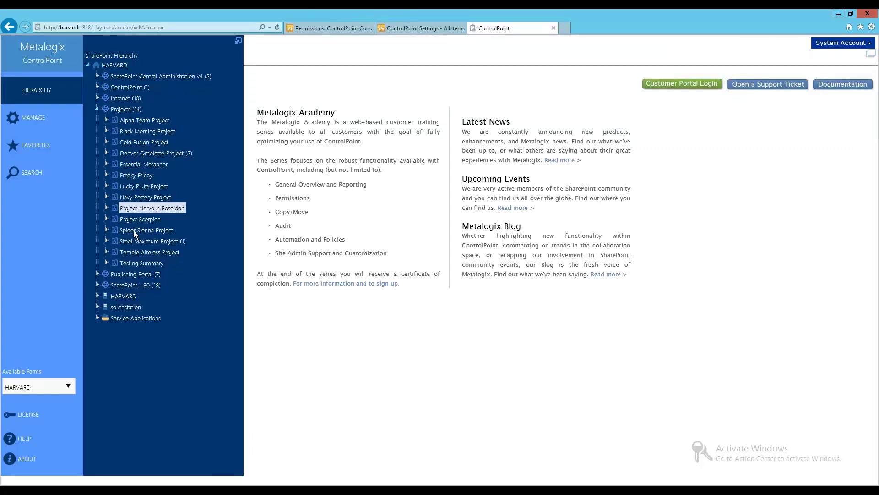
{"action": "left_click", "coordinate": [133, 108]}
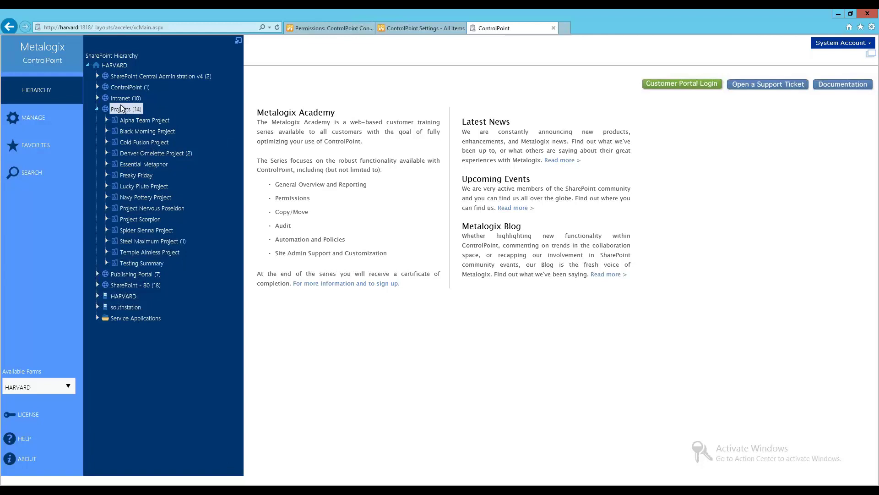
{"action": "left_click", "coordinate": [337, 26]}
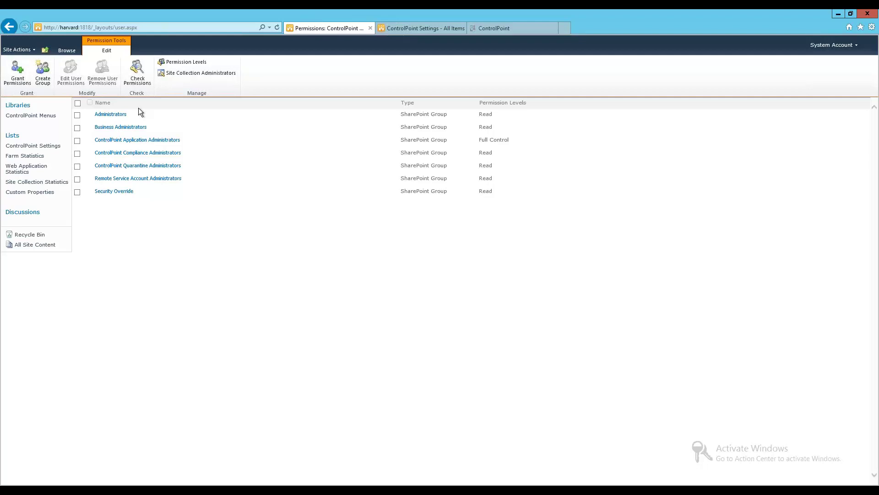
{"action": "left_click", "coordinate": [488, 28]}
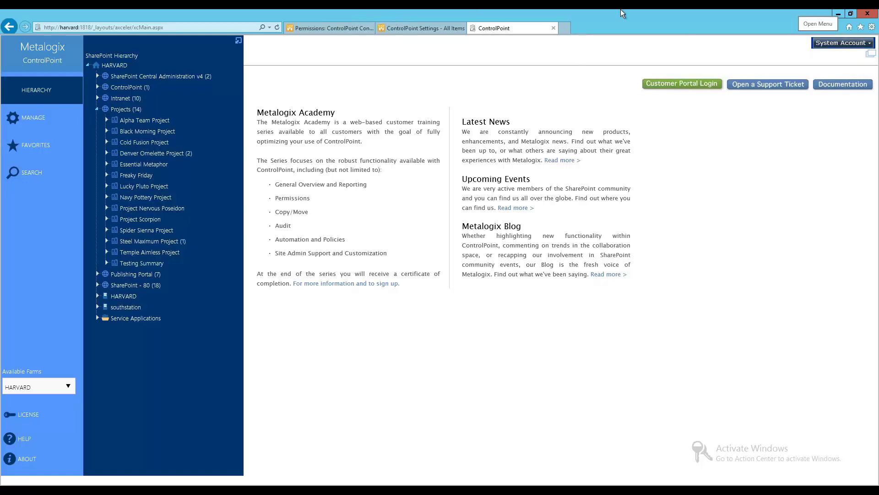
Examine the site collections under the ControlPoint and Intranet web applications, and collapse both again
{"action": "left_click", "coordinate": [96, 87]}
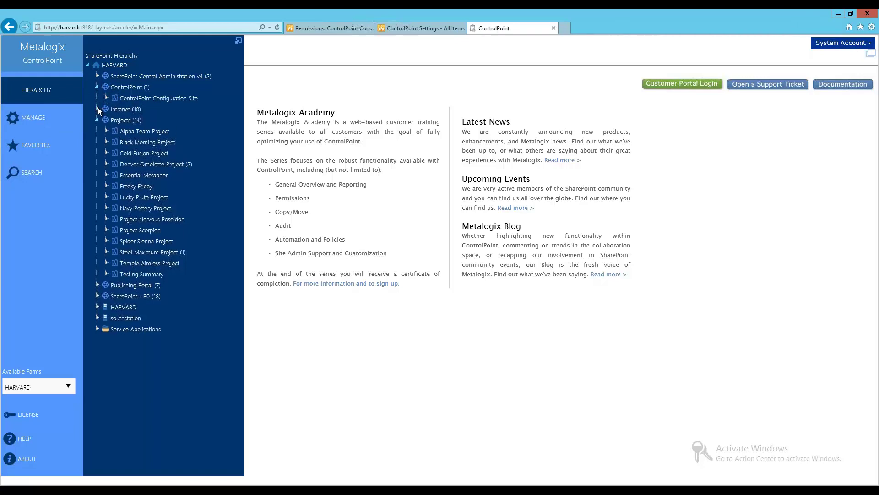
{"action": "left_click", "coordinate": [97, 109]}
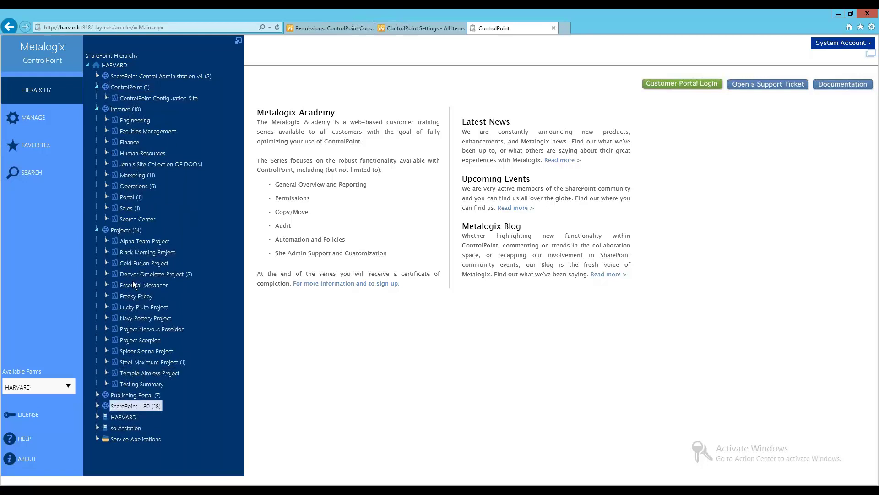
{"action": "left_click", "coordinate": [96, 109]}
{"action": "left_click", "coordinate": [97, 87]}
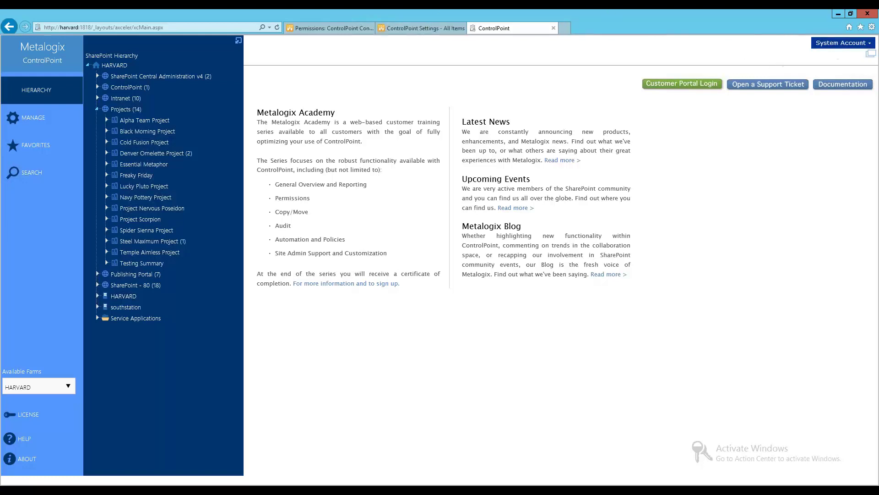
Sign in to ControlPoint as a different user, entering the business administrator's user name and password
{"action": "left_click", "coordinate": [841, 43]}
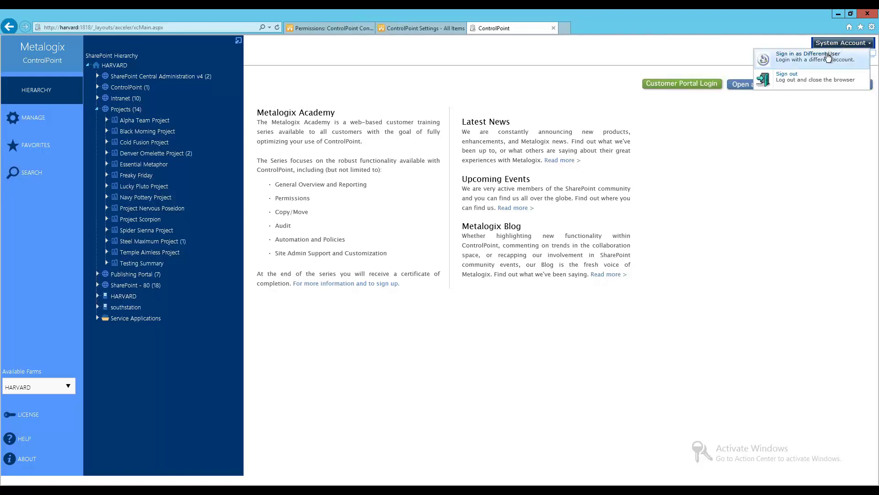
{"action": "left_click", "coordinate": [828, 56]}
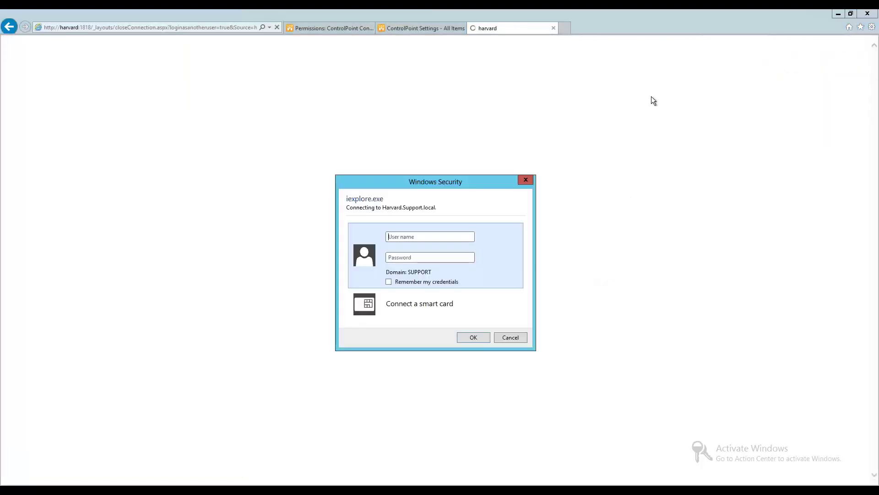
{"action": "type", "text": "badmin"}
{"action": "key", "text": "Tab"}
{"action": "type", "text": "*******"}
{"action": "key", "text": "Return"}
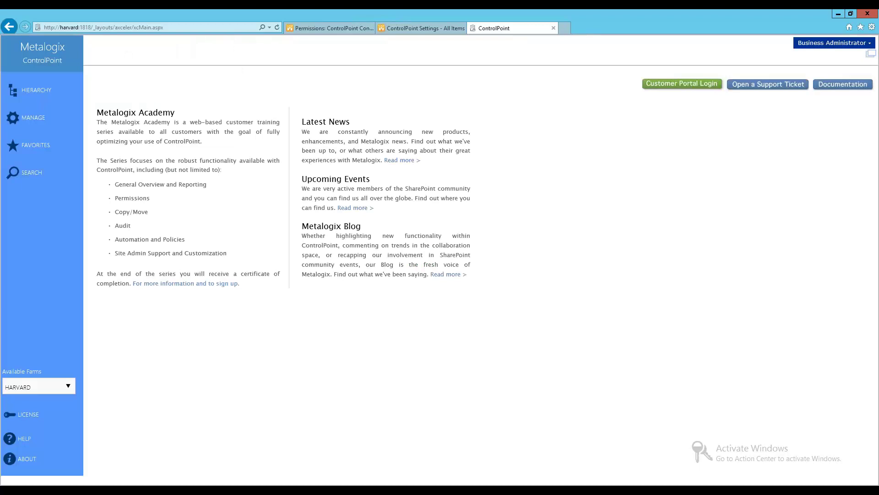
Check the SharePoint hierarchy and the management tools available to the business administrator
{"action": "left_click", "coordinate": [28, 92]}
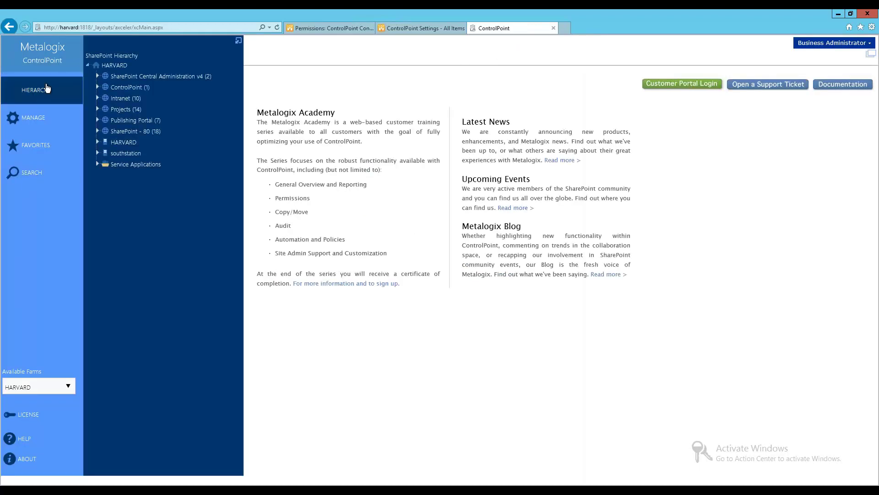
{"action": "left_click", "coordinate": [97, 109]}
{"action": "left_click", "coordinate": [38, 130]}
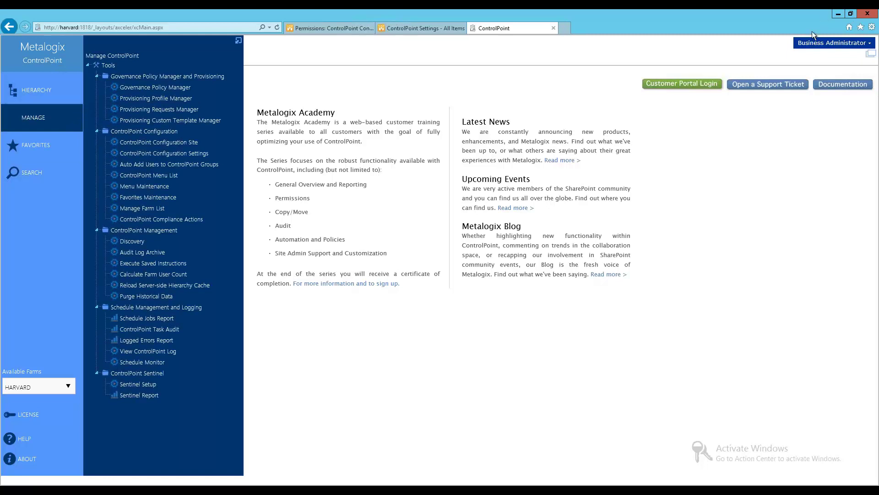
Sign in to ControlPoint with another account, entering the service account's user name and password
{"action": "left_click", "coordinate": [836, 44]}
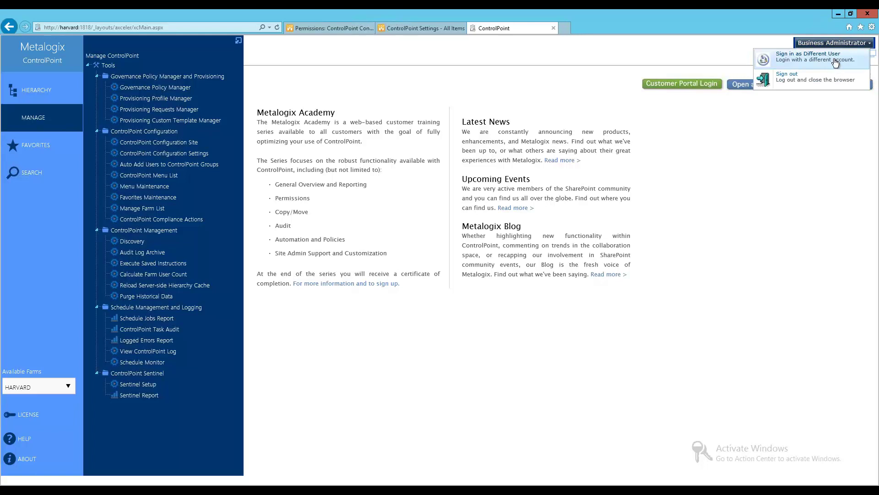
{"action": "left_click", "coordinate": [838, 56]}
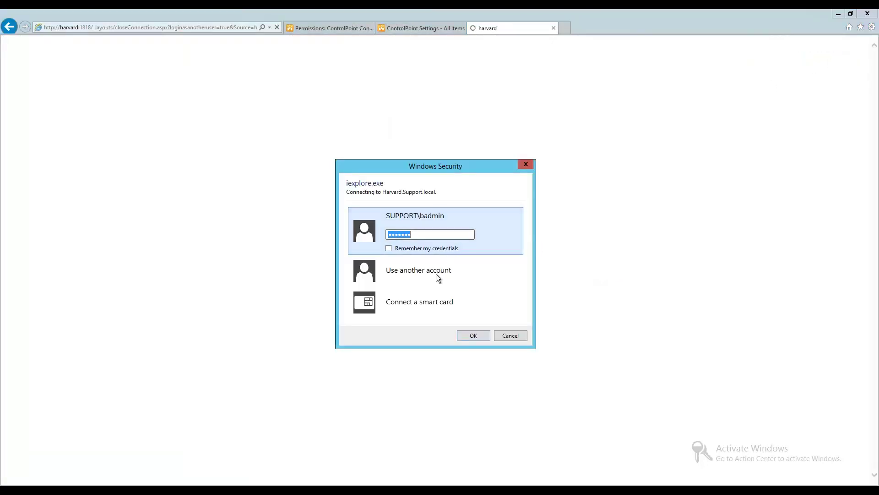
{"action": "left_click", "coordinate": [435, 271]}
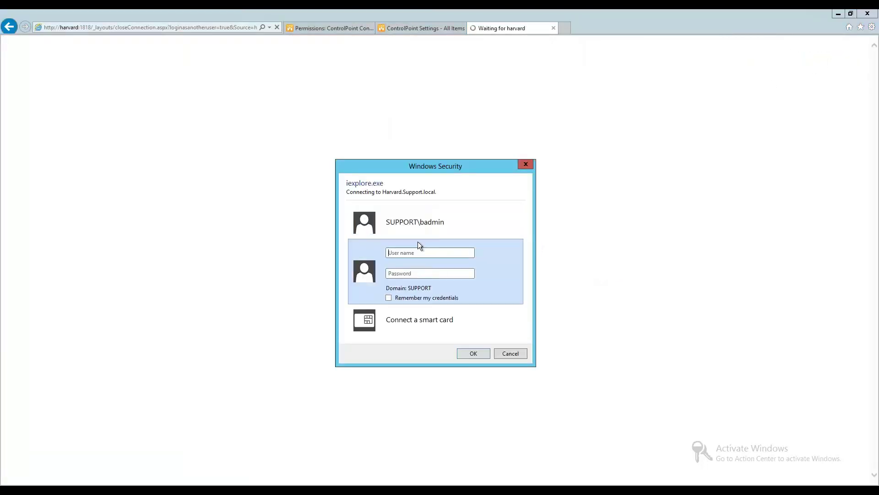
{"action": "type", "text": "mxsvcharvard"}
{"action": "key", "text": "Tab"}
{"action": "type", "text": "••••••"}
{"action": "key", "text": "Return"}
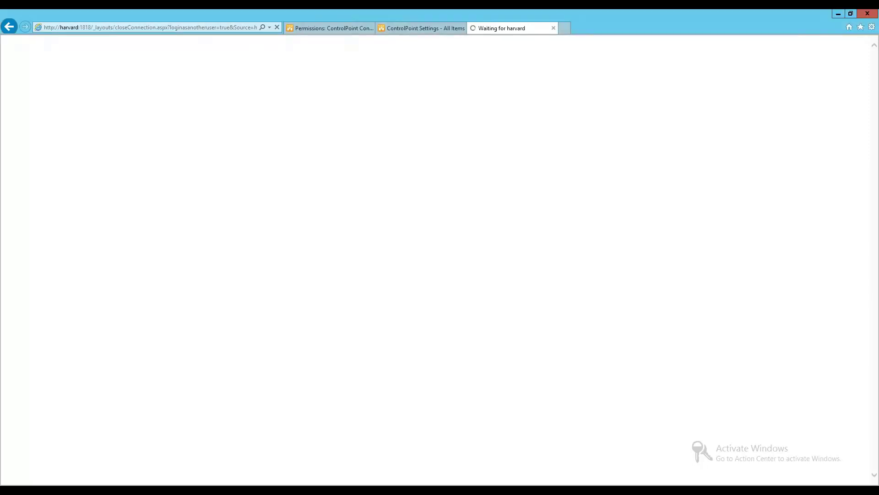
Check the configuration site's permissions page, and switch to Internet Information Services (IIS) Manager
{"action": "left_click", "coordinate": [334, 28]}
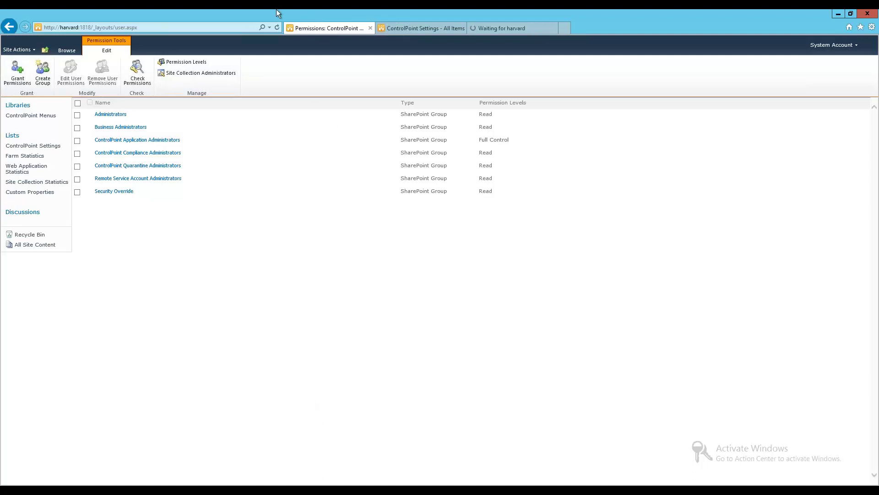
{"action": "mouse_move", "coordinate": [276, 9]}
{"action": "key", "text": "super"}
{"action": "type", "text": "i"}
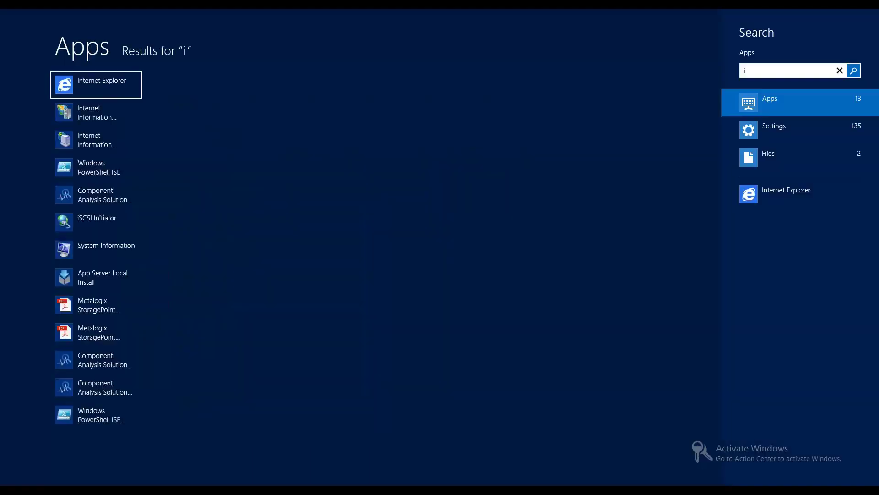
{"action": "key", "text": "Down"}
{"action": "key", "text": "Return"}
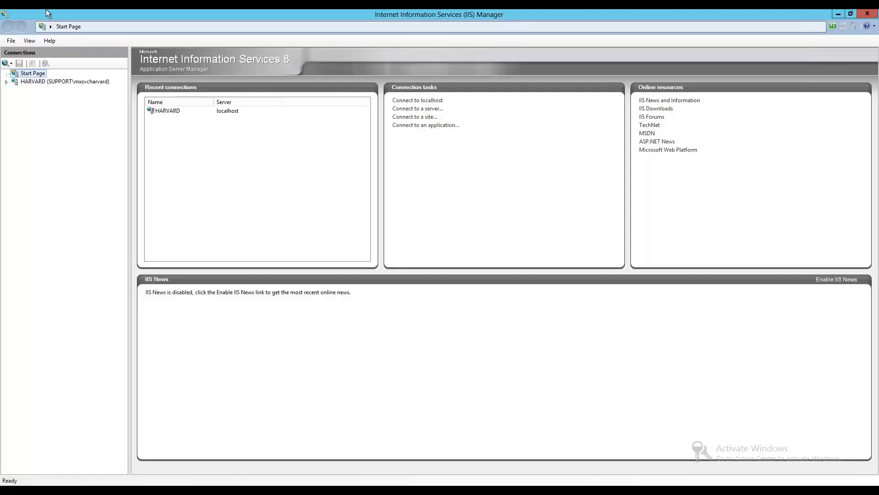
Recycle the ControlPoint application pool on the HARVARD server
{"action": "left_click", "coordinate": [9, 81]}
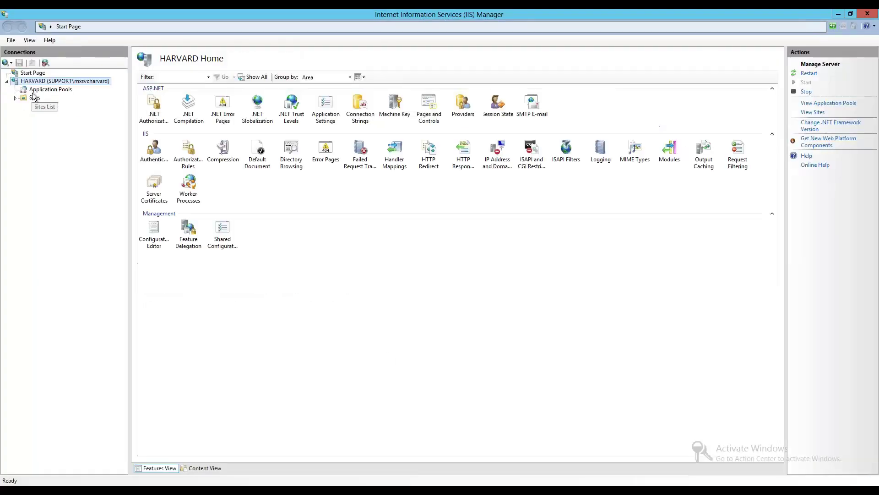
{"action": "left_click", "coordinate": [34, 91]}
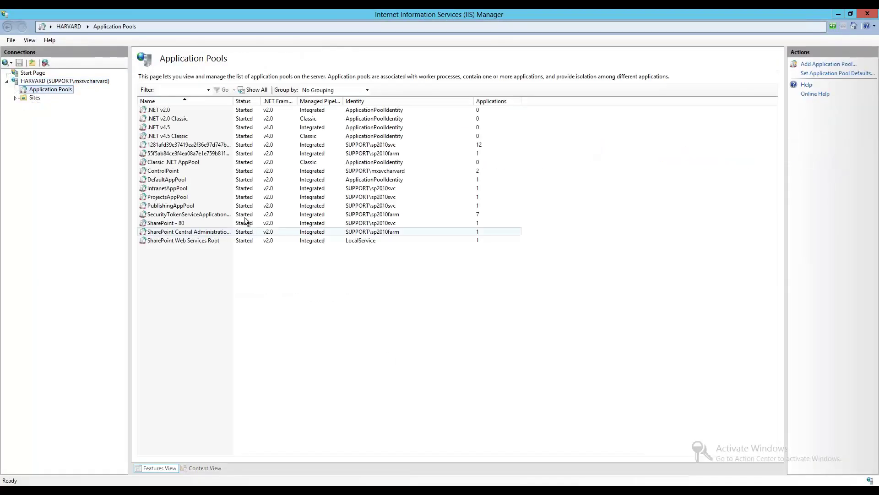
{"action": "right_click", "coordinate": [172, 170]}
{"action": "left_click", "coordinate": [210, 215]}
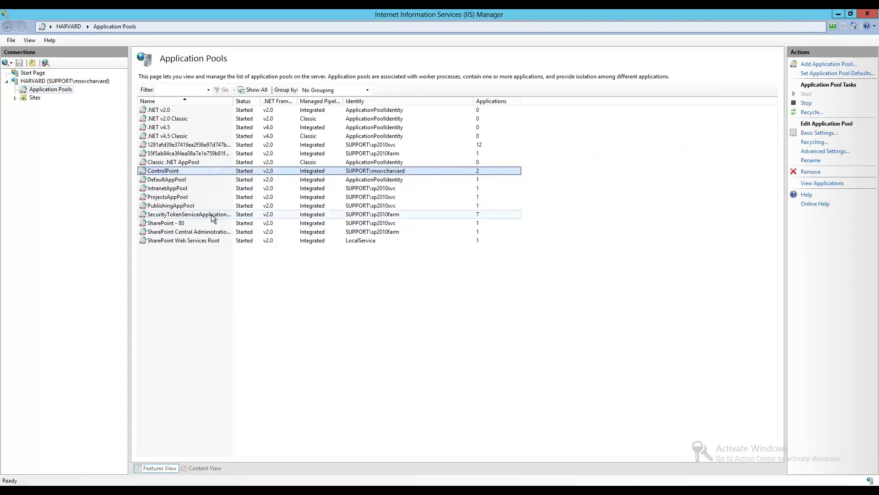
Switch back to Internet Explorer and close the ControlPoint tab that is still waiting for harvard
{"action": "left_click", "coordinate": [839, 14]}
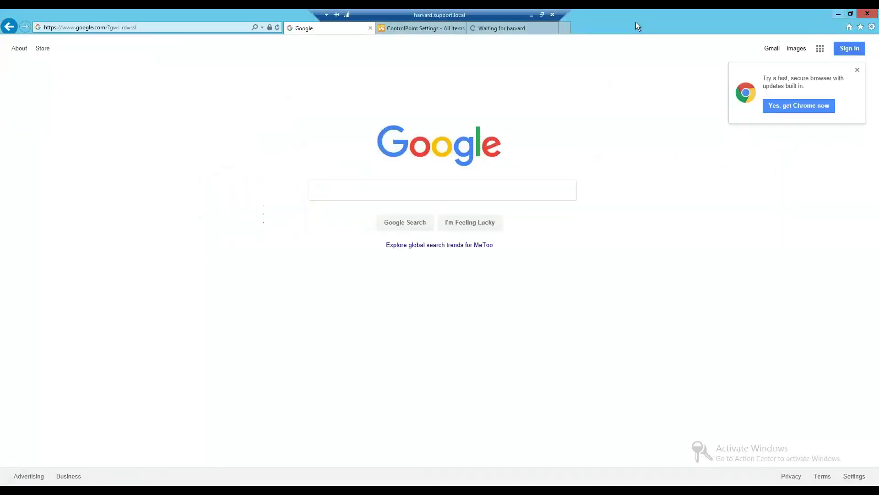
{"action": "left_click", "coordinate": [537, 29]}
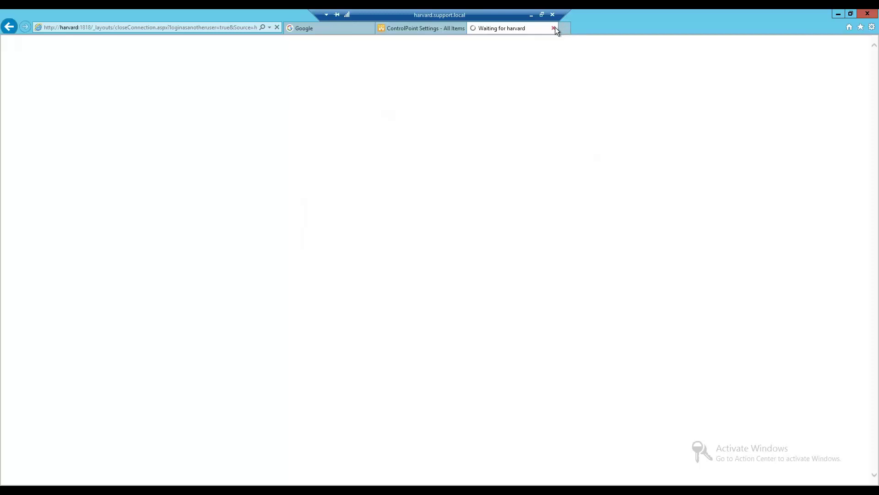
{"action": "left_click", "coordinate": [554, 28]}
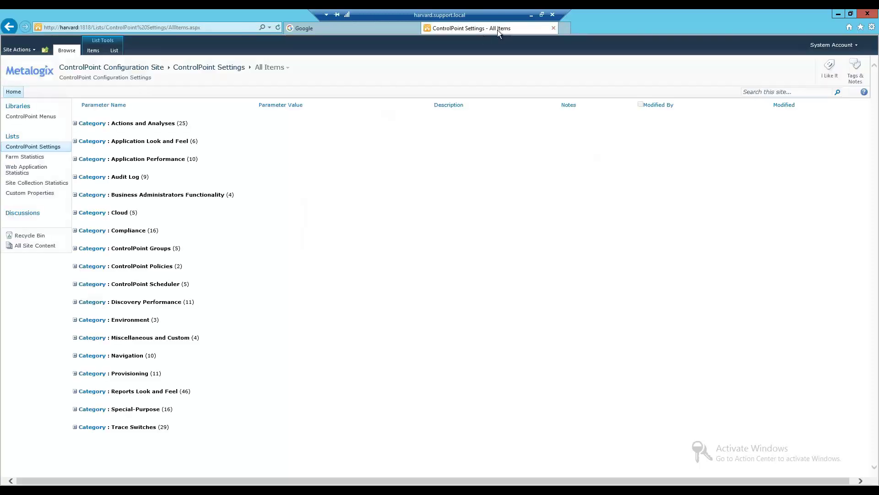
{"action": "left_click", "coordinate": [567, 28]}
{"action": "type", "text": "http://"}
{"action": "type", "text": "harva"}
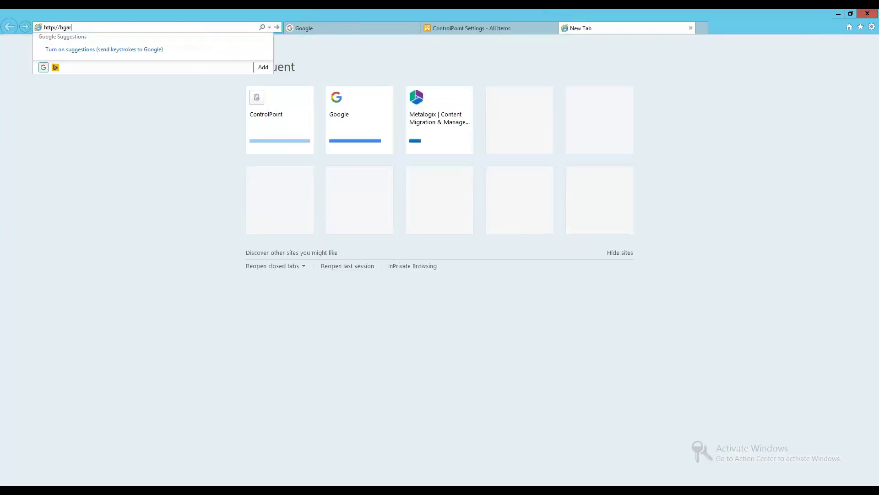
{"action": "key", "text": "Down"}
{"action": "key", "text": "Down"}
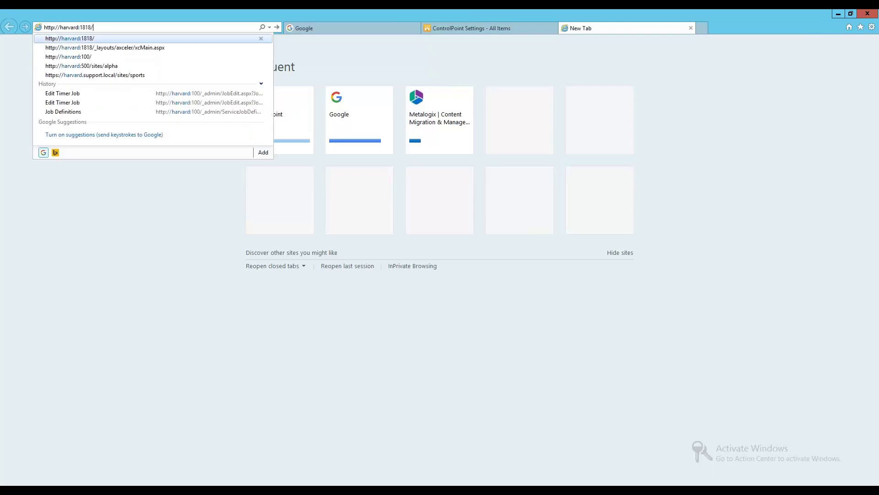
{"action": "key", "text": "Return"}
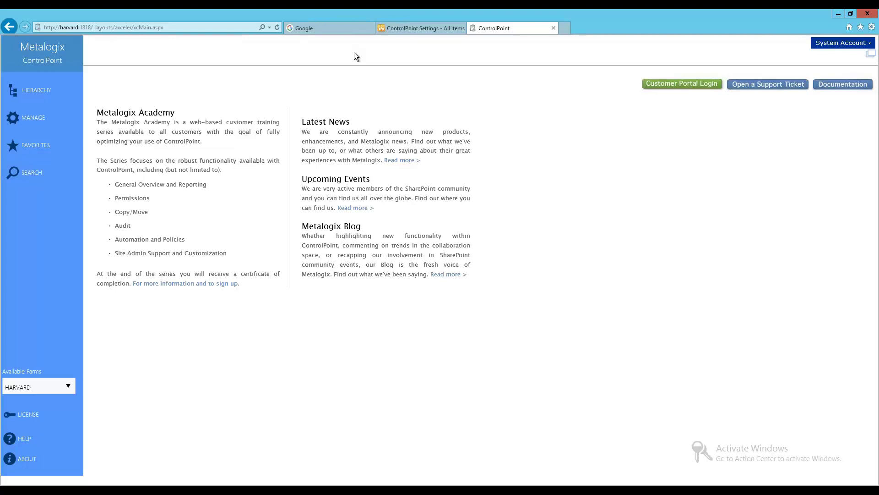
{"action": "left_click", "coordinate": [41, 98]}
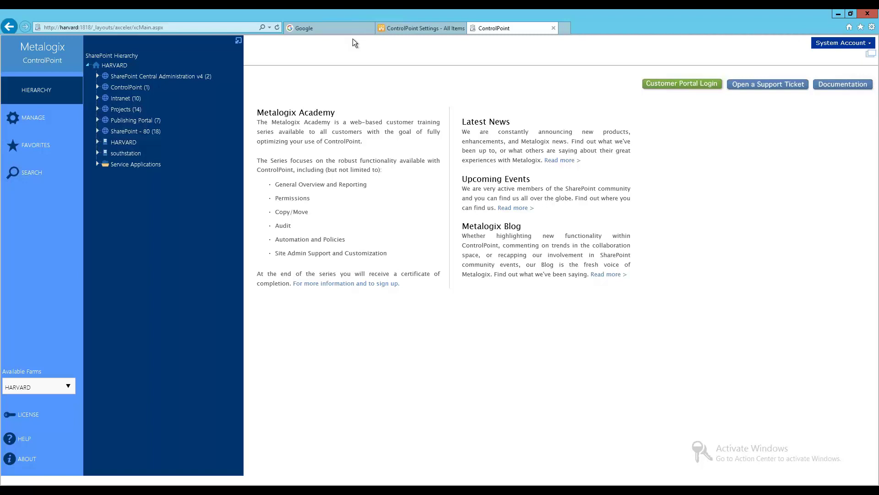
{"action": "left_click", "coordinate": [330, 29]}
{"action": "left_click", "coordinate": [219, 26]}
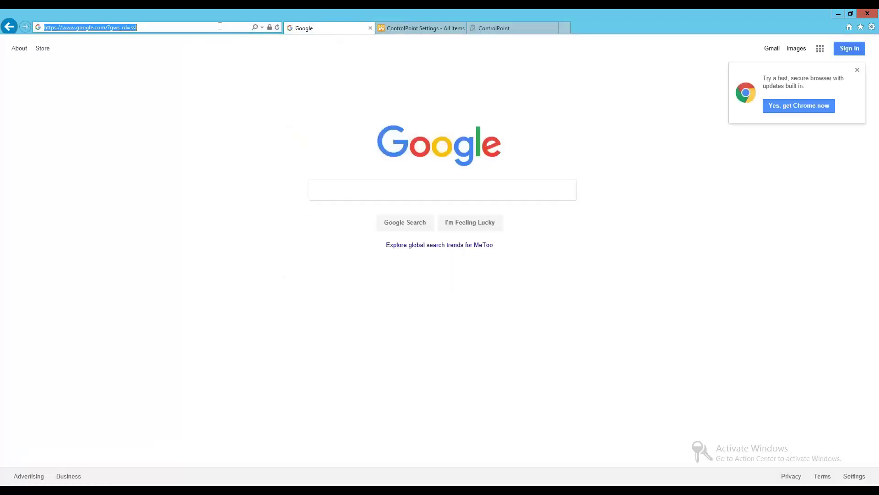
{"action": "type", "text": "http://harvard:1818/"}
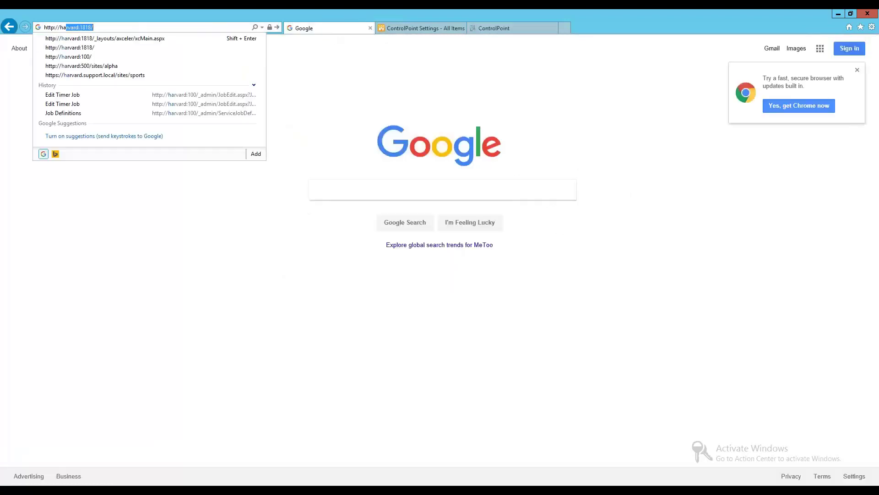
{"action": "key", "text": "Return"}
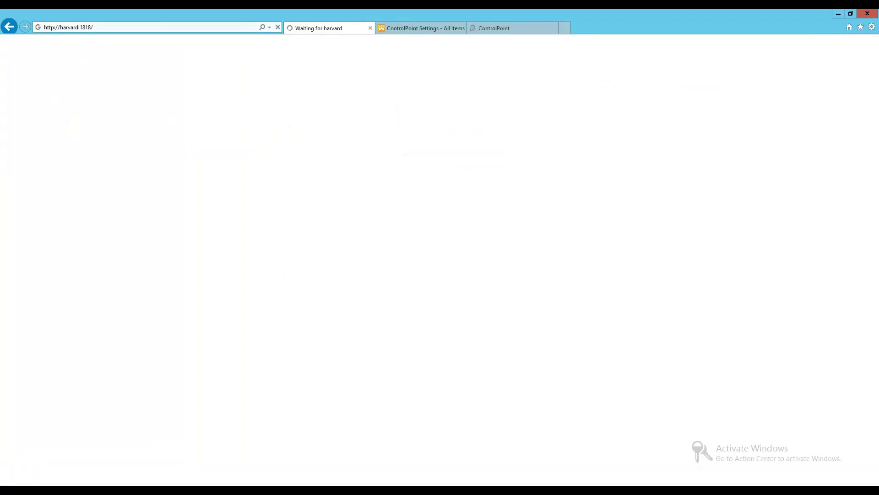
Expand Projects in the ControlPoint hierarchy and examine the Compliance and Configuration actions offered for Alpha Team Project
{"action": "left_click", "coordinate": [511, 27]}
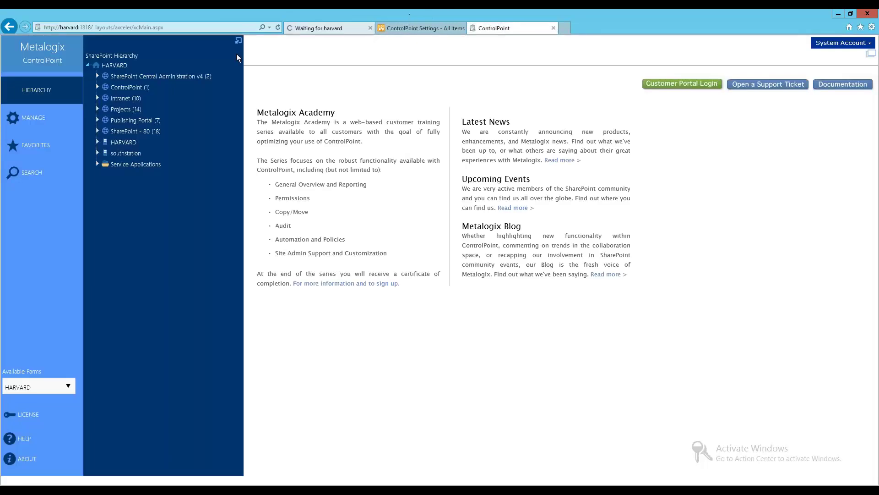
{"action": "left_click", "coordinate": [101, 111]}
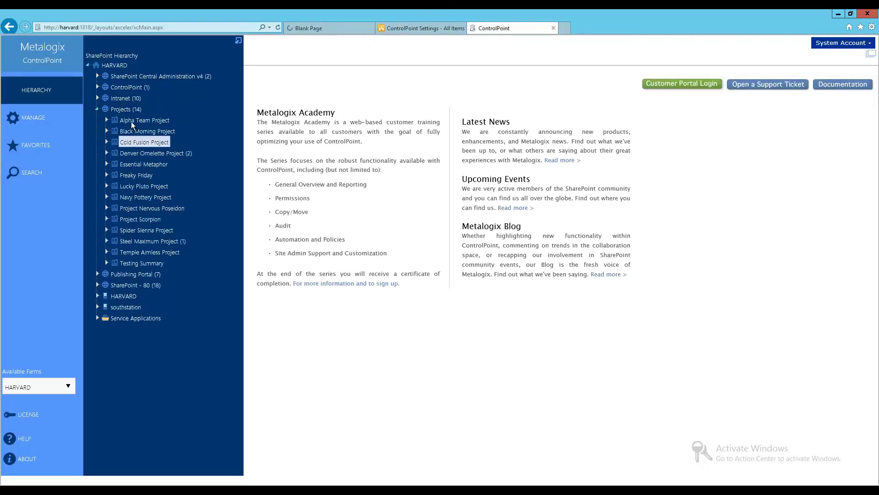
{"action": "right_click", "coordinate": [139, 119]}
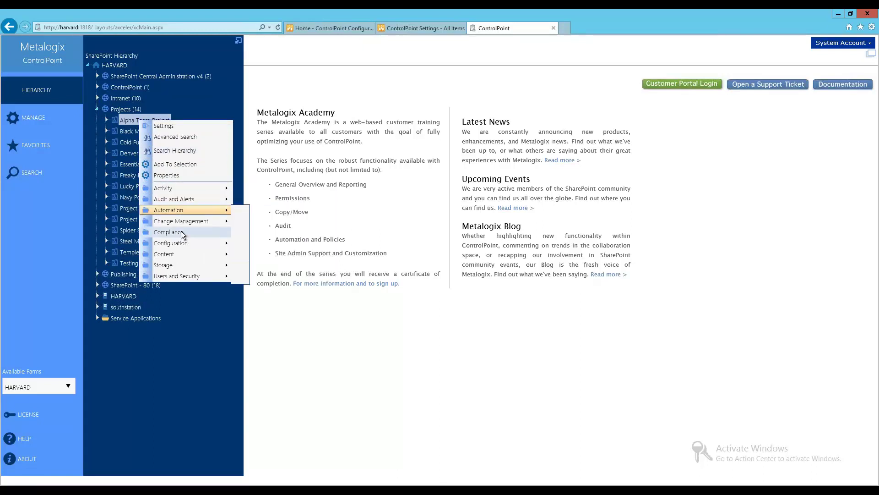
{"action": "mouse_move", "coordinate": [182, 237]}
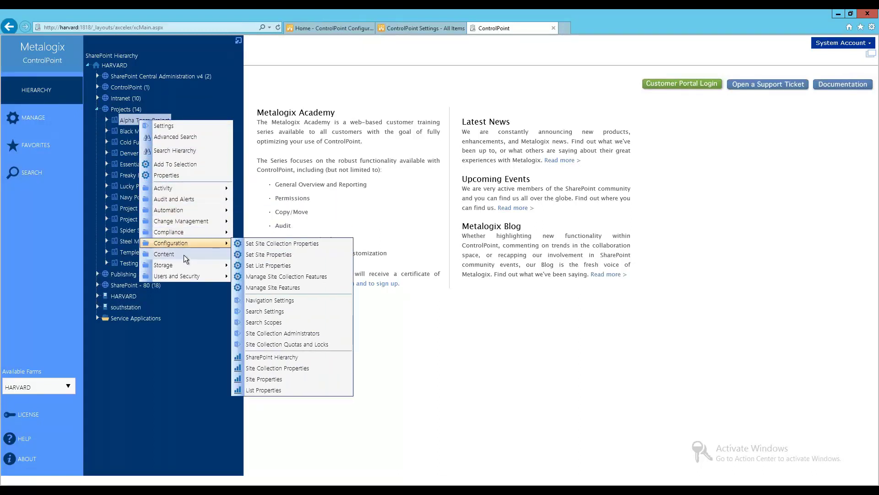
{"action": "mouse_move", "coordinate": [183, 255]}
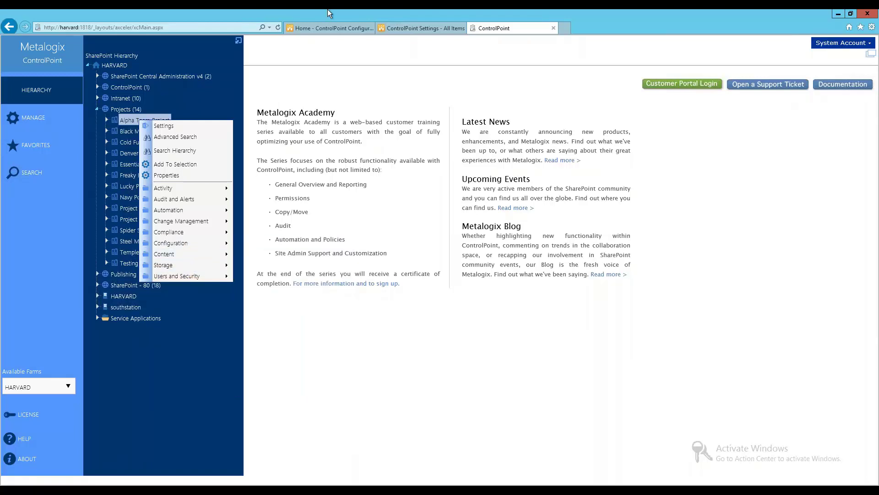
Open the site permissions page of the ControlPoint Configuration Site
{"action": "left_click", "coordinate": [317, 29]}
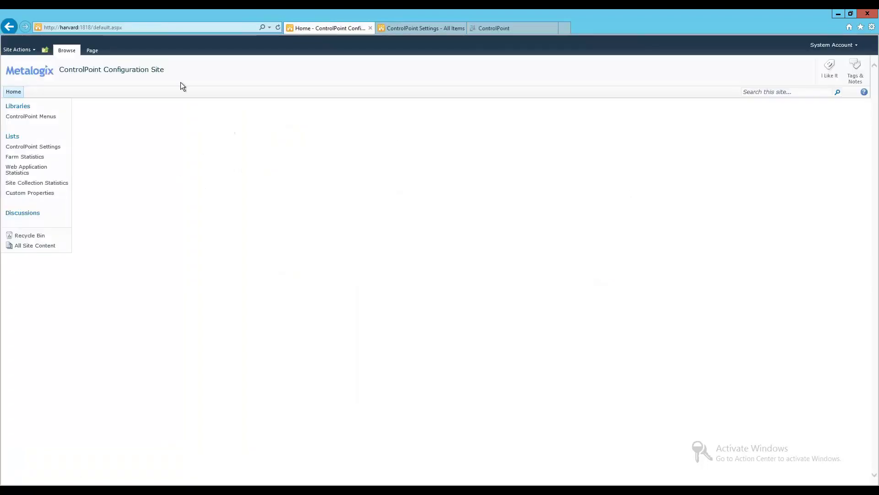
{"action": "left_click", "coordinate": [18, 50]}
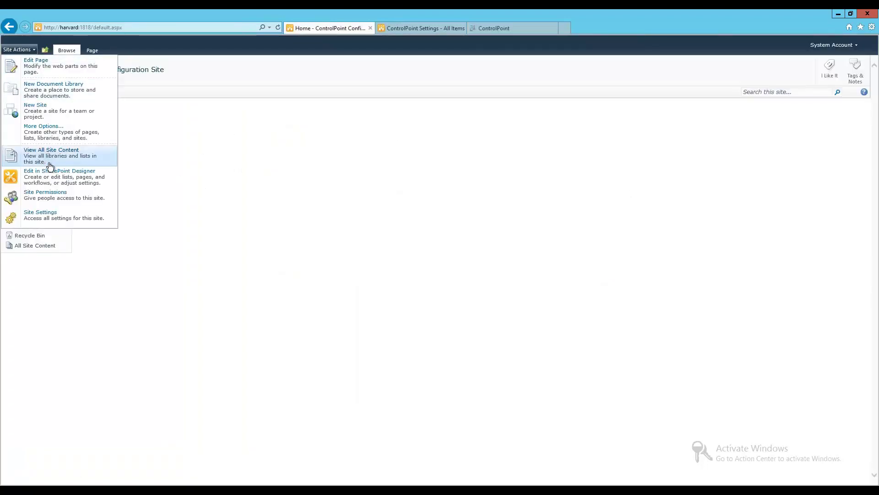
{"action": "left_click", "coordinate": [51, 201]}
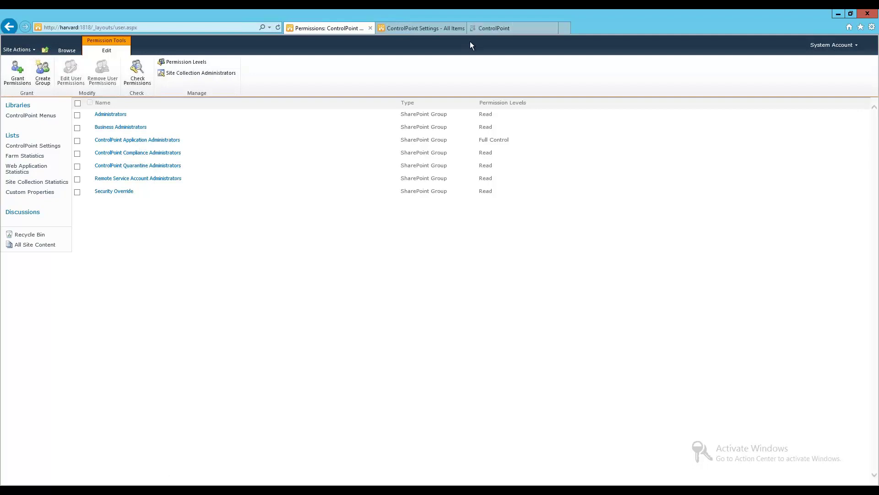
Return to the ControlPoint hierarchy and examine the Compliance actions for Alpha Team Project, leaving its context menu closed
{"action": "left_click", "coordinate": [490, 28]}
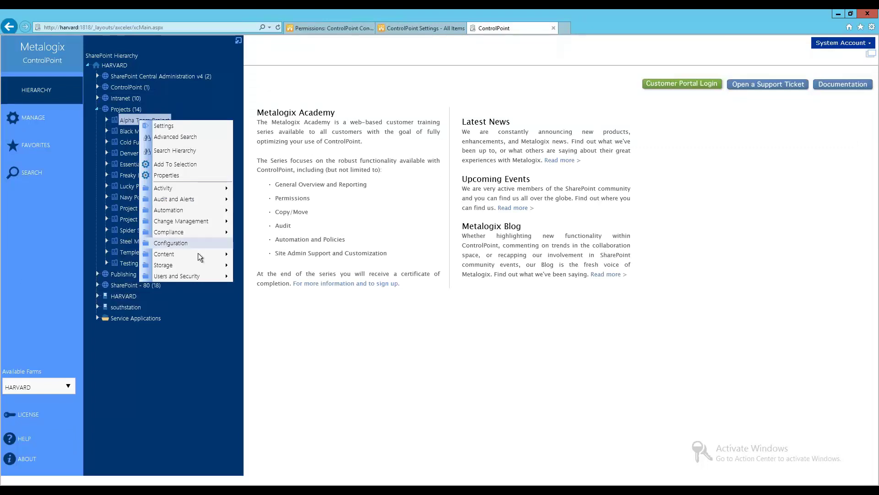
{"action": "mouse_move", "coordinate": [196, 237]}
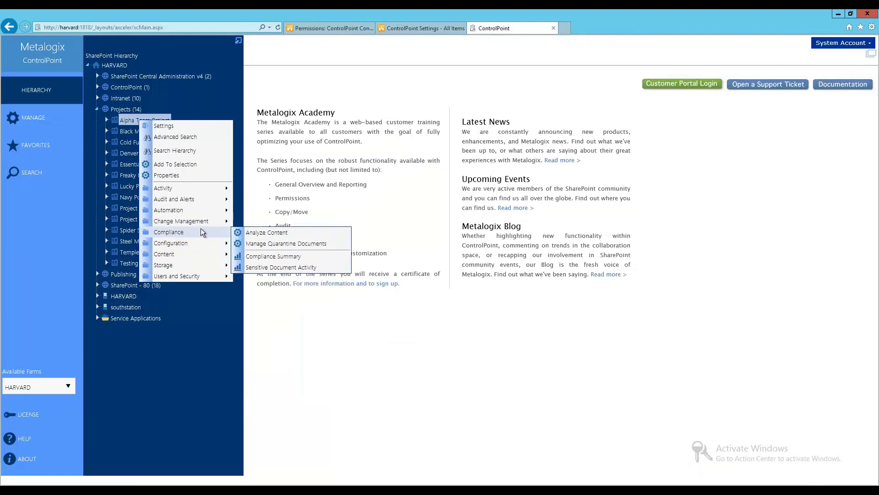
{"action": "mouse_move", "coordinate": [201, 222]}
{"action": "mouse_move", "coordinate": [223, 234]}
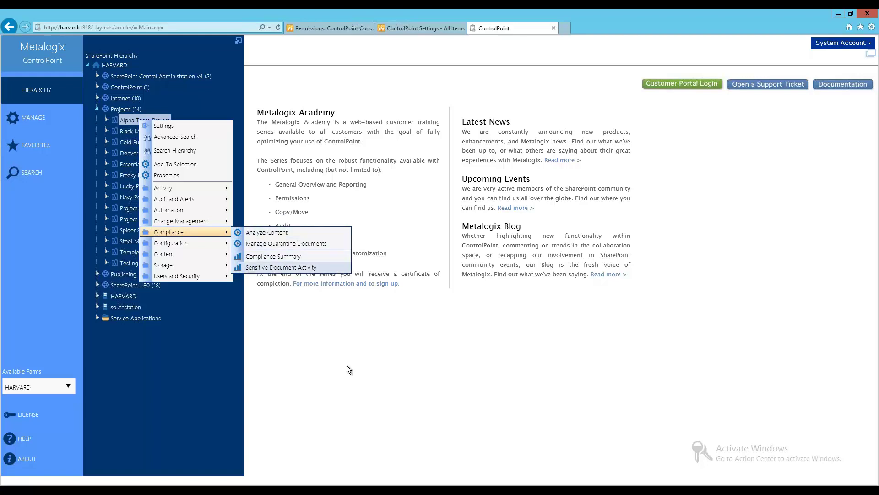
{"action": "left_click", "coordinate": [215, 378]}
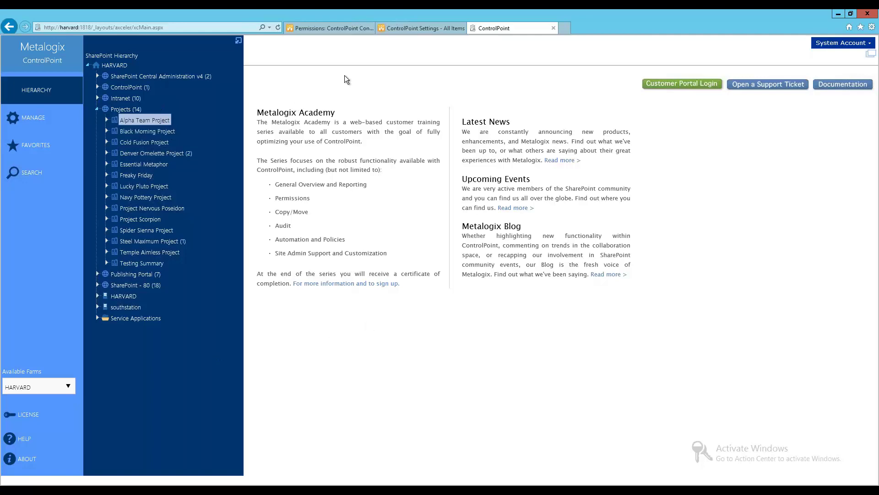
Review the configuration site's permission groups and ControlPoint's Manage tools, ending on the SharePoint hierarchy
{"action": "left_click", "coordinate": [414, 31]}
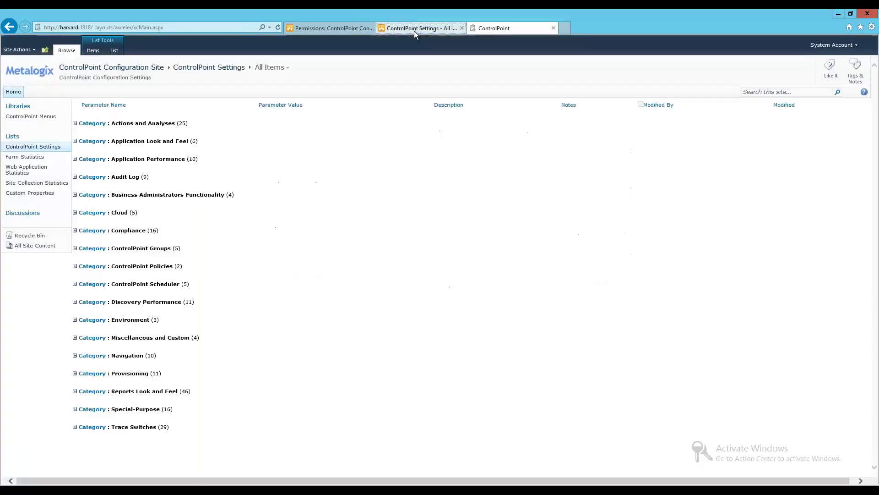
{"action": "left_click", "coordinate": [330, 28]}
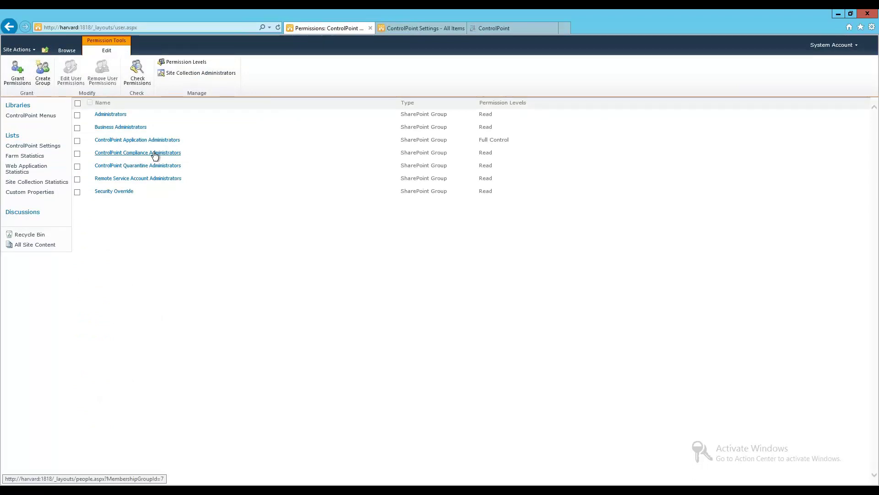
{"action": "left_click", "coordinate": [521, 27]}
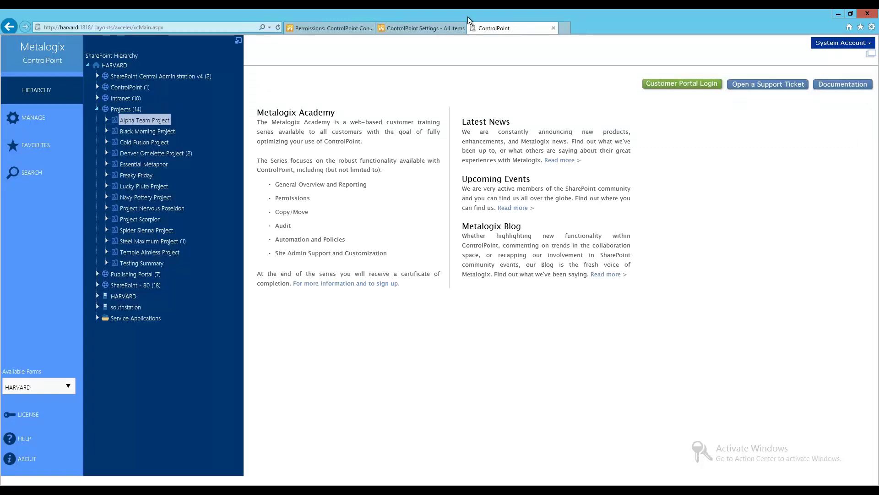
{"action": "left_click", "coordinate": [55, 118]}
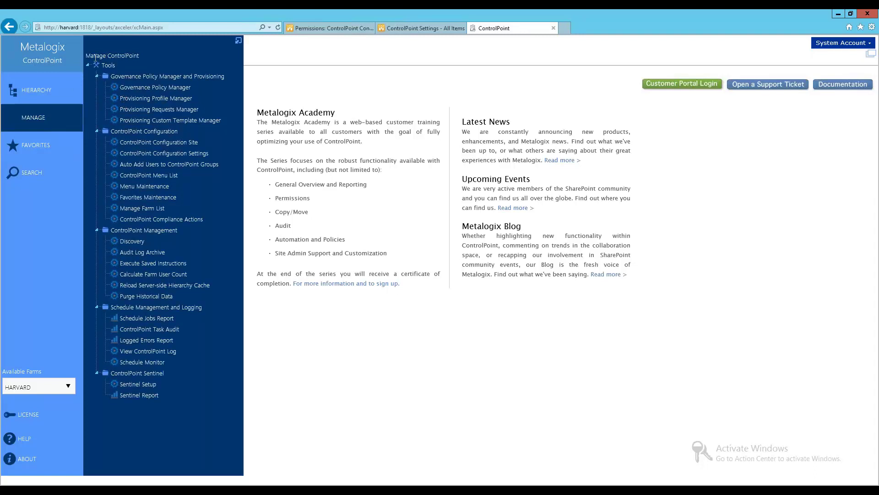
{"action": "left_click", "coordinate": [23, 100]}
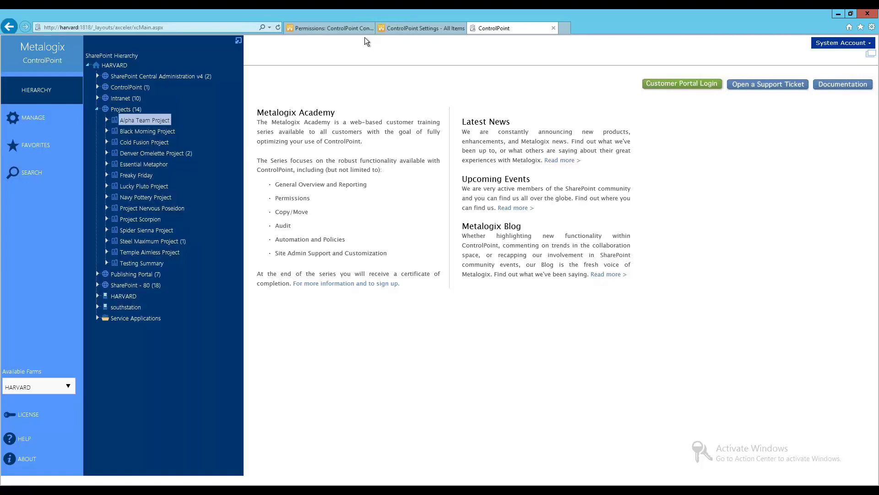
Expand the Special-Purpose category in the ControlPoint Settings list and highlight the ACTSECOVRW parameter value
{"action": "left_click", "coordinate": [309, 30]}
{"action": "left_click", "coordinate": [397, 26]}
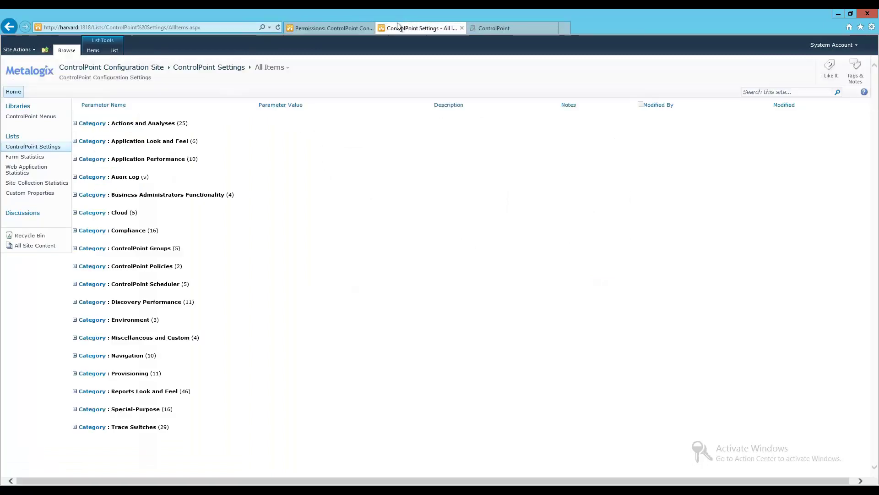
{"action": "left_click", "coordinate": [75, 409]}
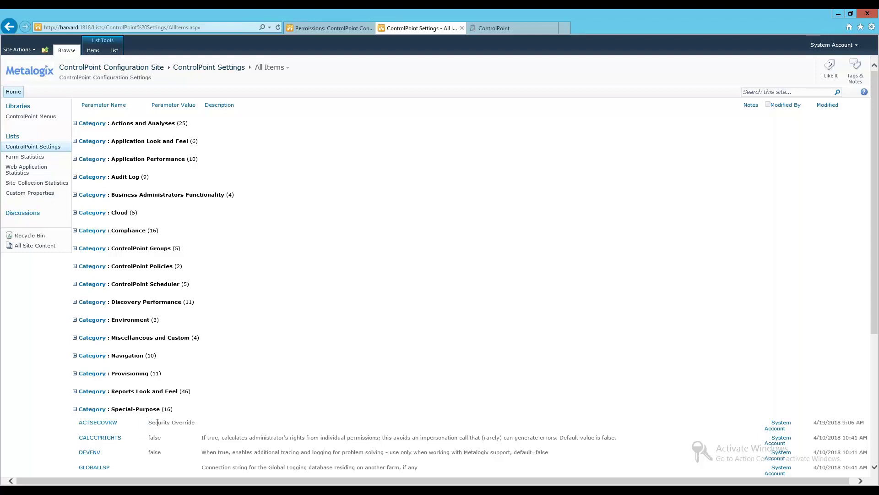
{"action": "left_click_drag", "start_coordinate": [148, 422], "coordinate": [188, 423]}
Compare the ControlPoint Settings list with the site's permission groups, and open the Security Override group's member list
{"action": "left_click", "coordinate": [318, 32]}
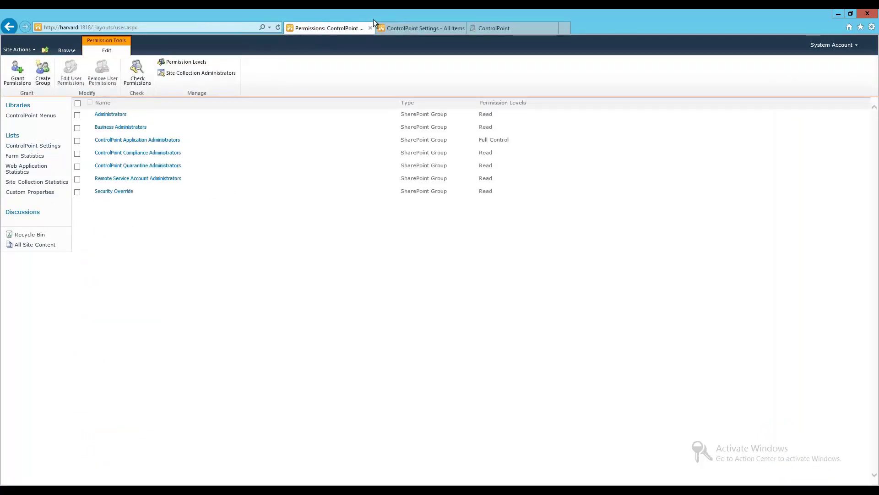
{"action": "left_click", "coordinate": [431, 29]}
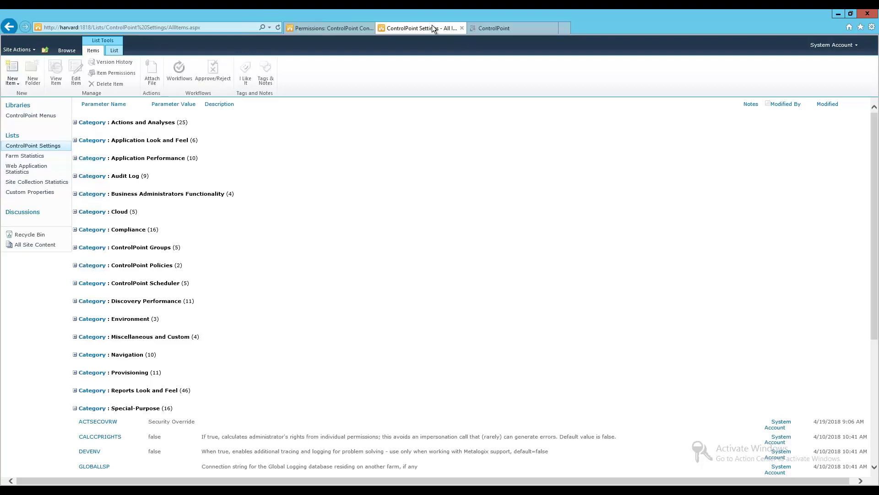
{"action": "left_click", "coordinate": [362, 28]}
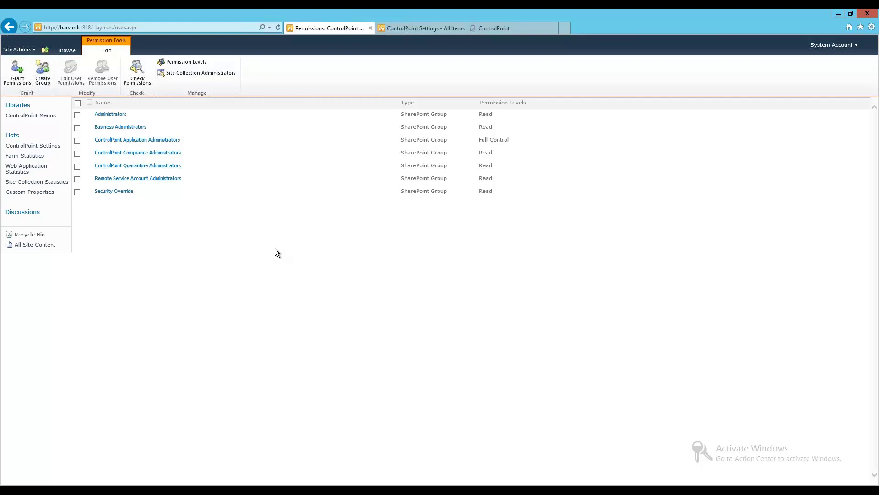
{"action": "left_click", "coordinate": [400, 29]}
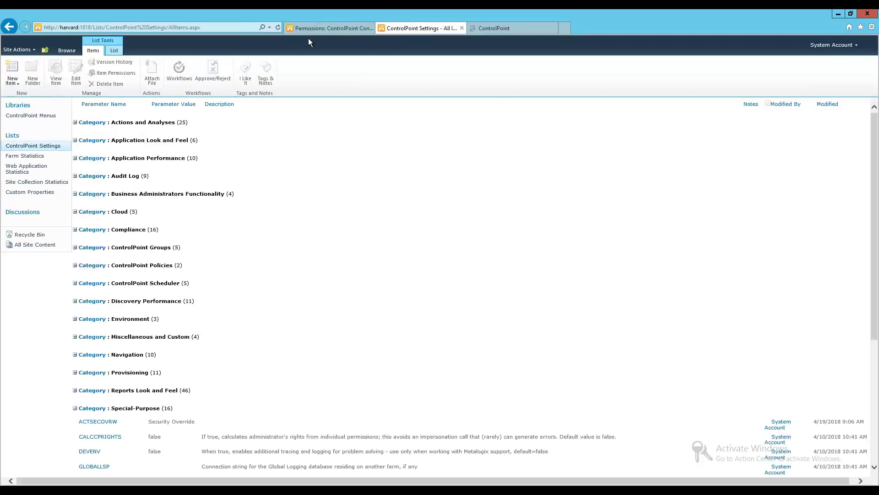
{"action": "left_click", "coordinate": [324, 27]}
{"action": "left_click", "coordinate": [101, 192]}
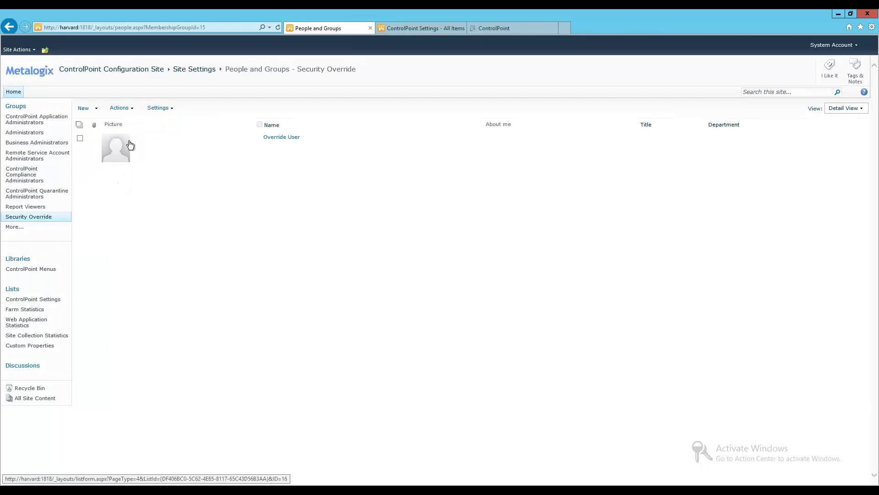
Sign in to ControlPoint as a different user, using the override account's user name and password
{"action": "left_click", "coordinate": [508, 24]}
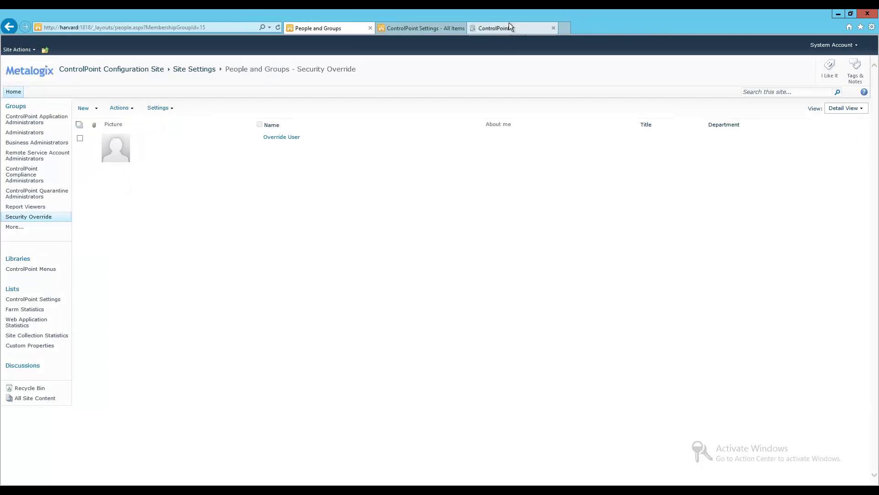
{"action": "left_click", "coordinate": [843, 42]}
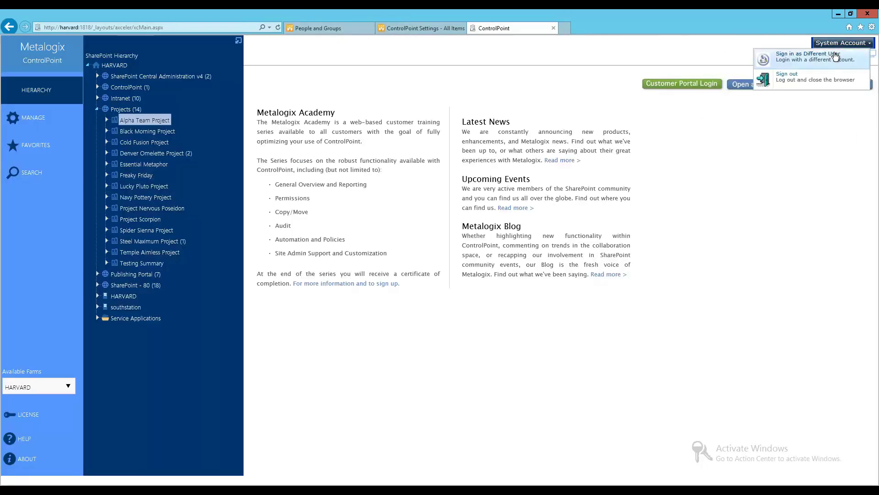
{"action": "left_click", "coordinate": [821, 50]}
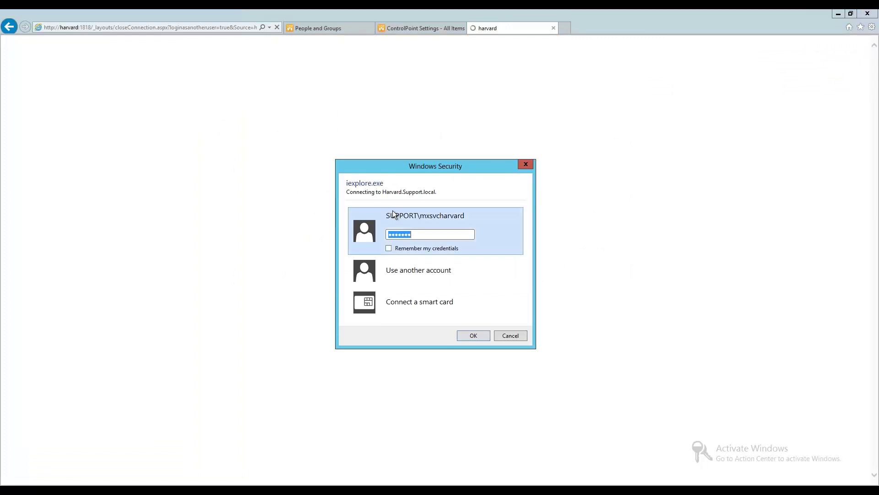
{"action": "left_click", "coordinate": [416, 264]}
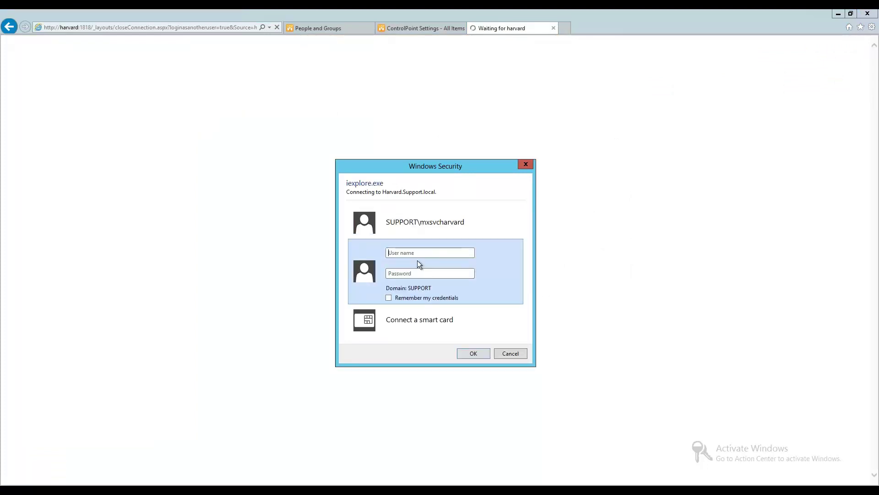
{"action": "type", "text": "override"}
{"action": "key", "text": "Tab"}
{"action": "type", "text": "•••••••"}
{"action": "key", "text": "Return"}
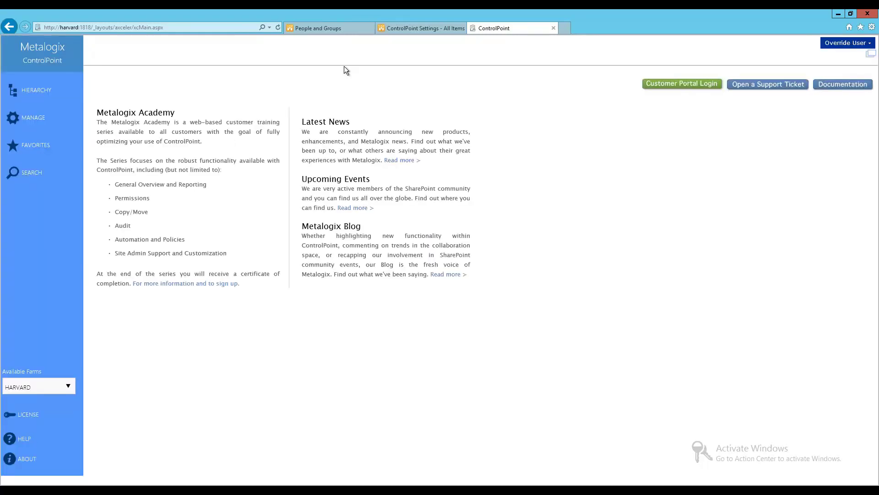
Show the SharePoint hierarchy, expand Projects, and examine the actions available for Spider Sienna Project
{"action": "left_click", "coordinate": [54, 88]}
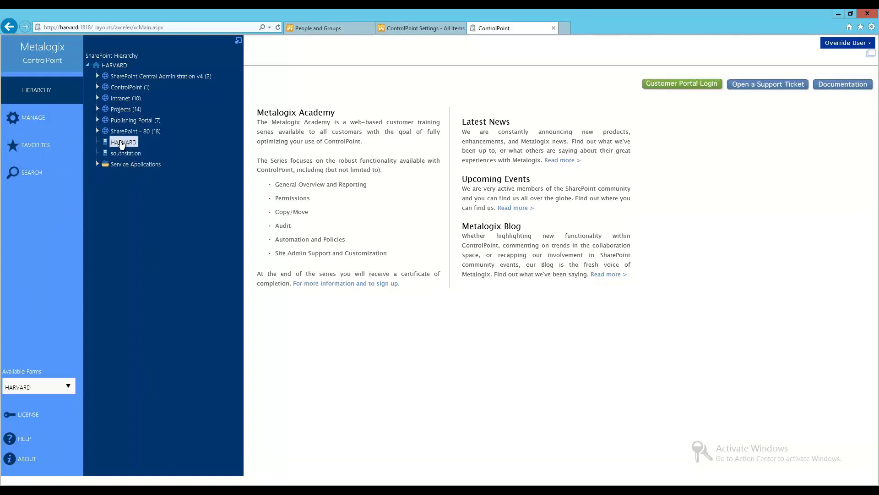
{"action": "left_click", "coordinate": [98, 109]}
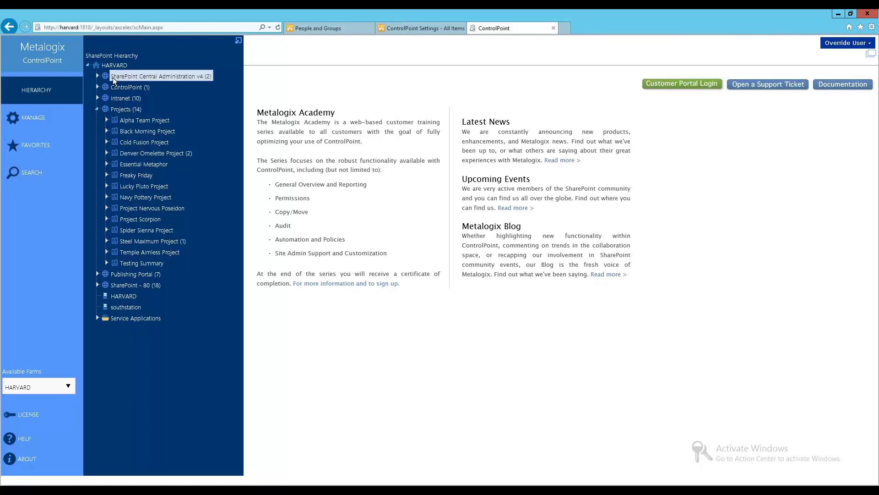
{"action": "right_click", "coordinate": [139, 226]}
{"action": "mouse_move", "coordinate": [168, 297]}
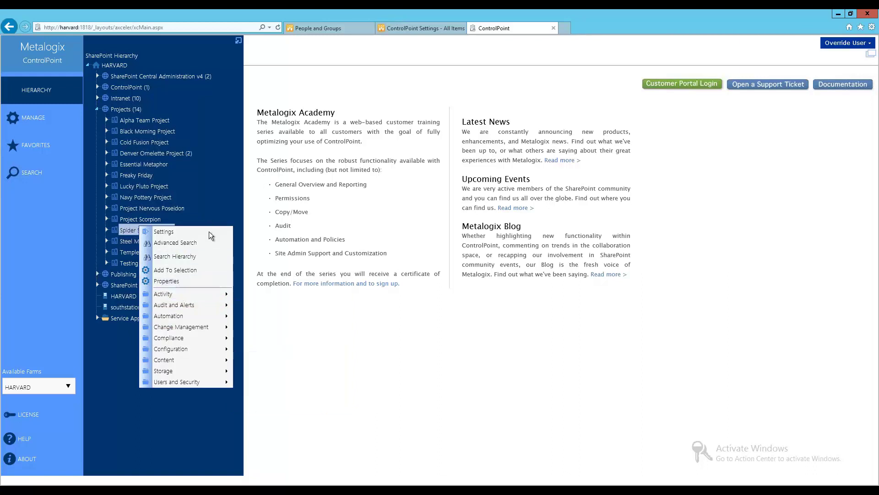
{"action": "mouse_move", "coordinate": [161, 350]}
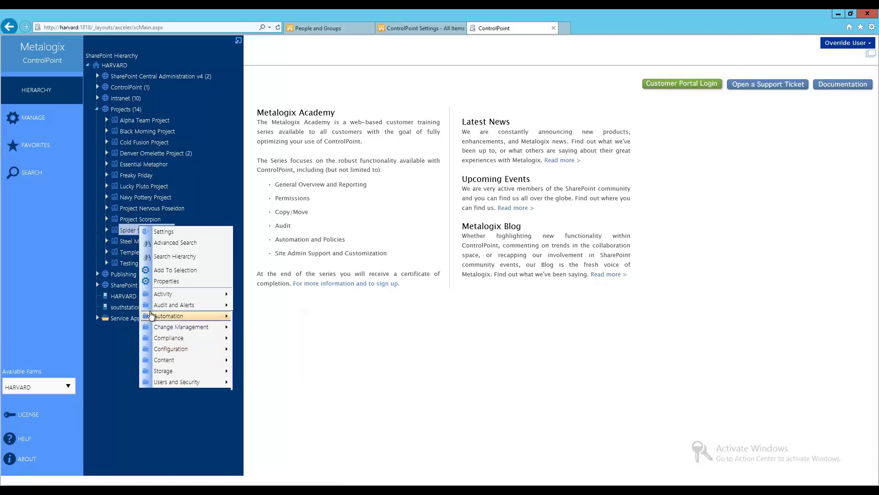
{"action": "left_click", "coordinate": [166, 282]}
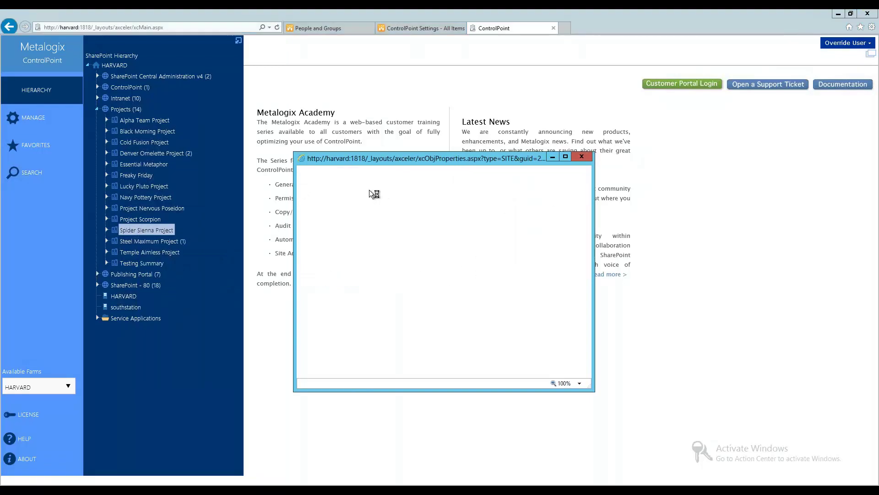
{"action": "left_click_drag", "start_coordinate": [412, 194], "coordinate": [325, 193]}
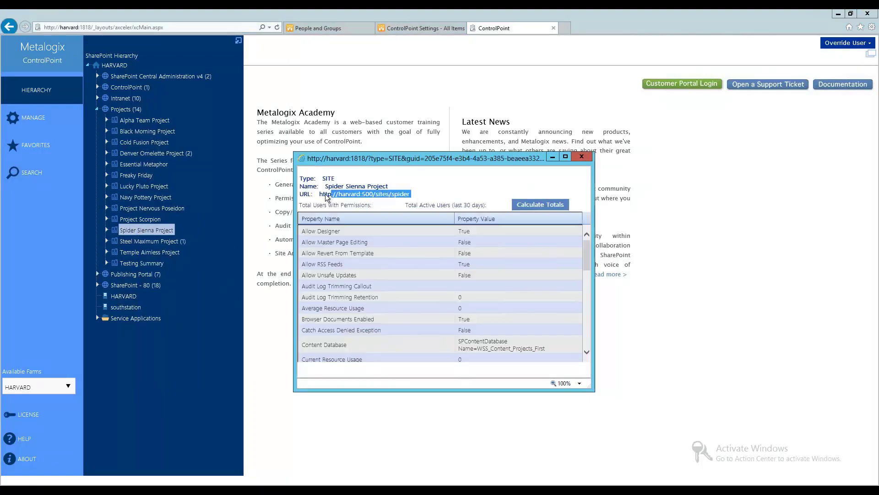
{"action": "left_click", "coordinate": [561, 32]}
{"action": "type", "text": "http://harvard:500/sites/spider"}
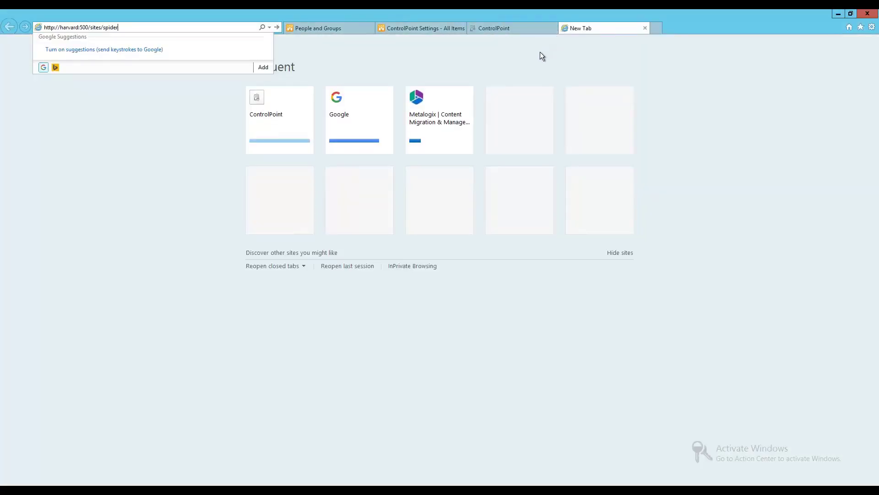
{"action": "key", "text": "Return"}
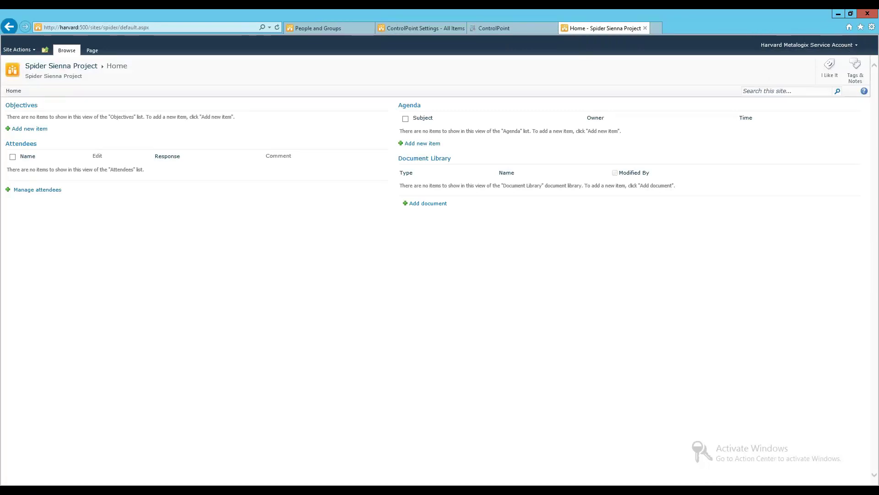
Return to ControlPoint and examine the Users and Security and Activity actions available for Spider Sienna Project
{"action": "left_click", "coordinate": [499, 26]}
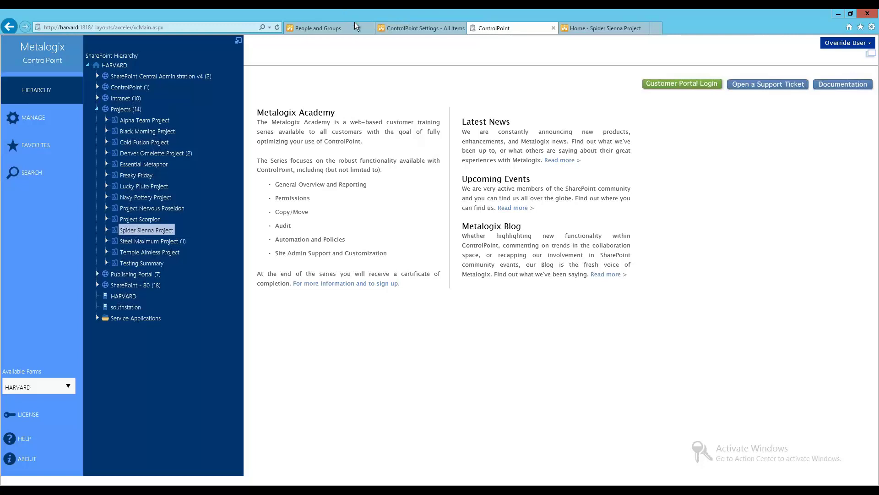
{"action": "right_click", "coordinate": [153, 228]}
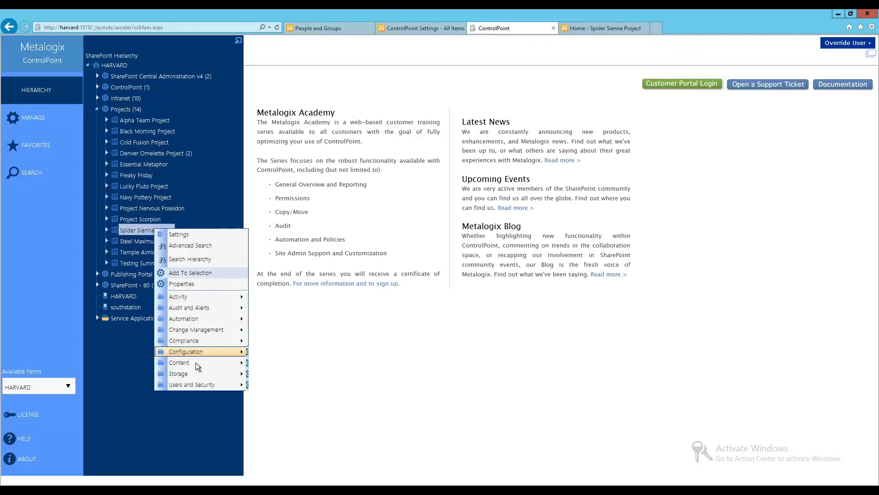
{"action": "mouse_move", "coordinate": [197, 385]}
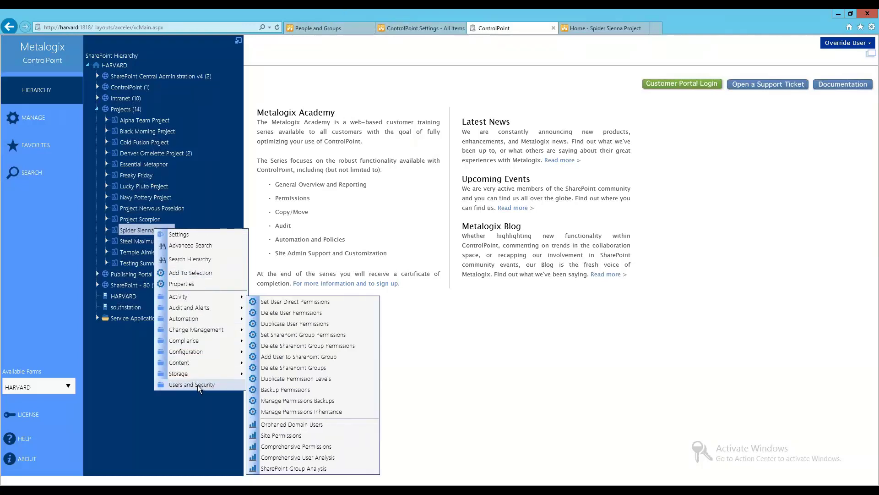
{"action": "mouse_move", "coordinate": [205, 355]}
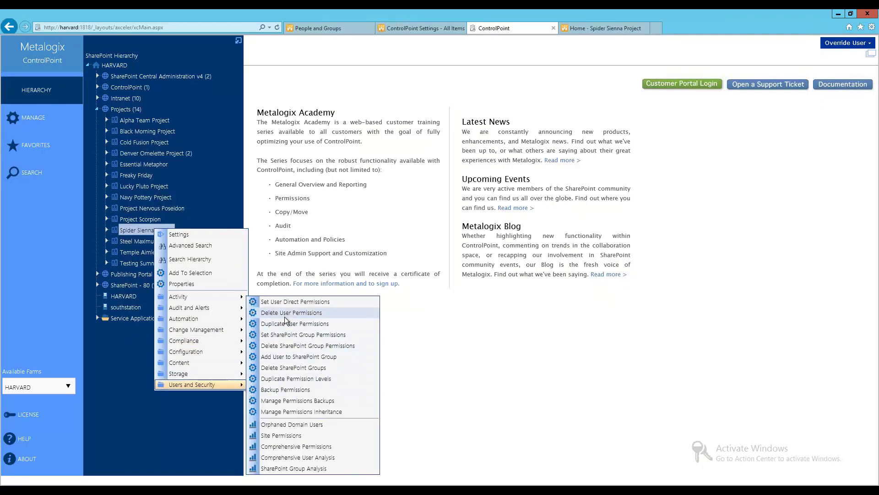
{"action": "mouse_move", "coordinate": [222, 297]}
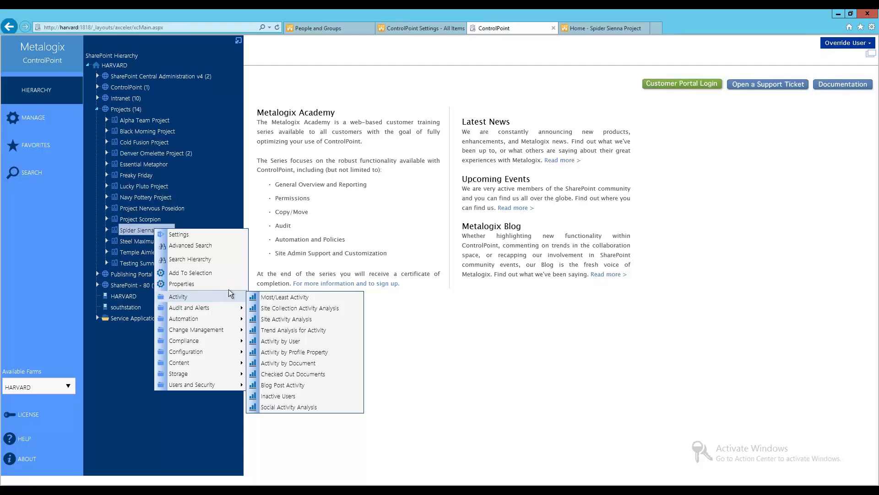
Review the ACTSECOVRW setting, and examine the audit, storage, content and security actions available for Cold Fusion Project
{"action": "left_click", "coordinate": [421, 25]}
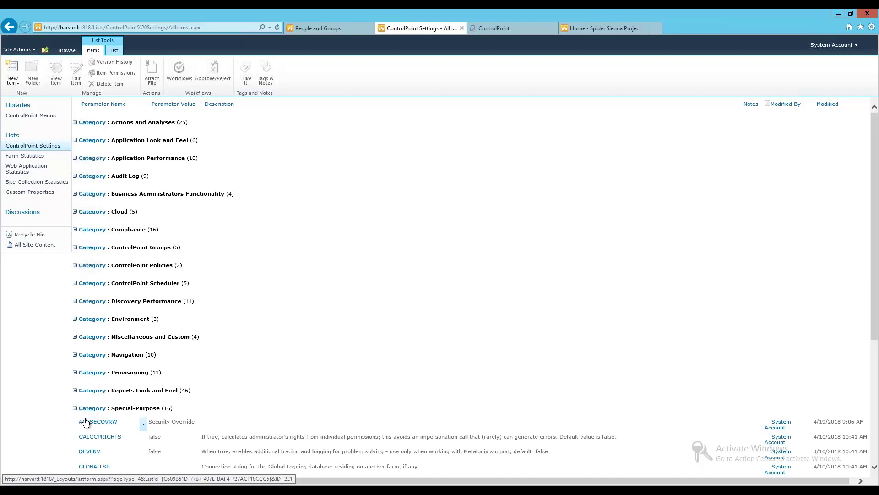
{"action": "left_click", "coordinate": [533, 29]}
{"action": "left_click", "coordinate": [96, 110]}
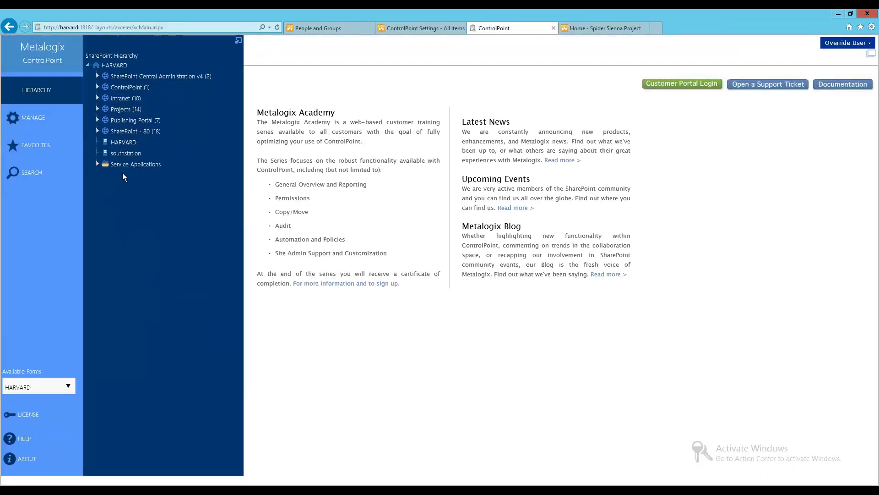
{"action": "left_click", "coordinate": [97, 109]}
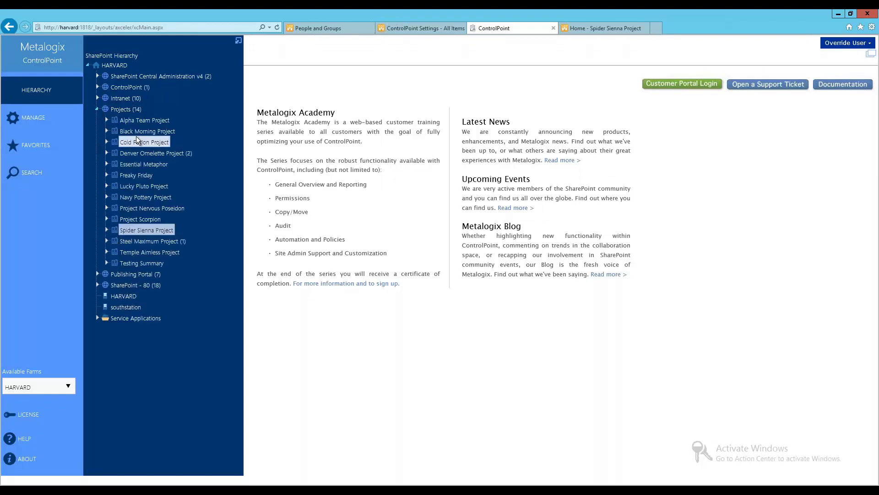
{"action": "right_click", "coordinate": [137, 138]}
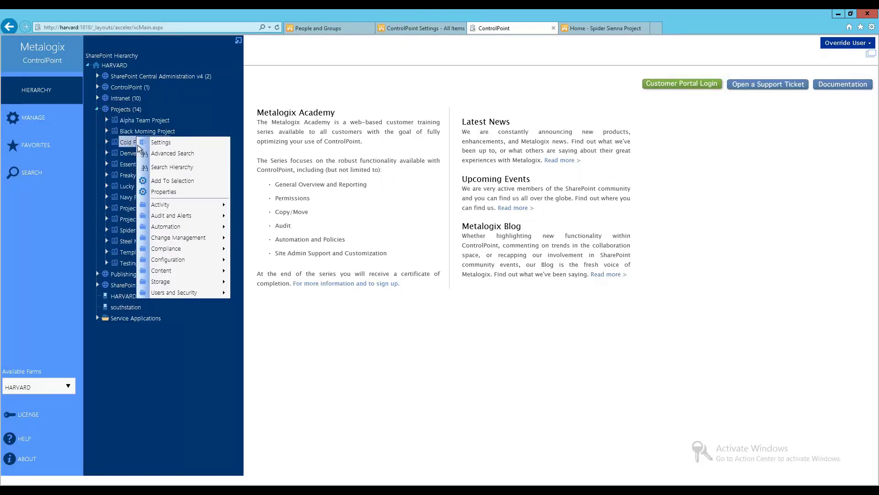
{"action": "mouse_move", "coordinate": [194, 214]}
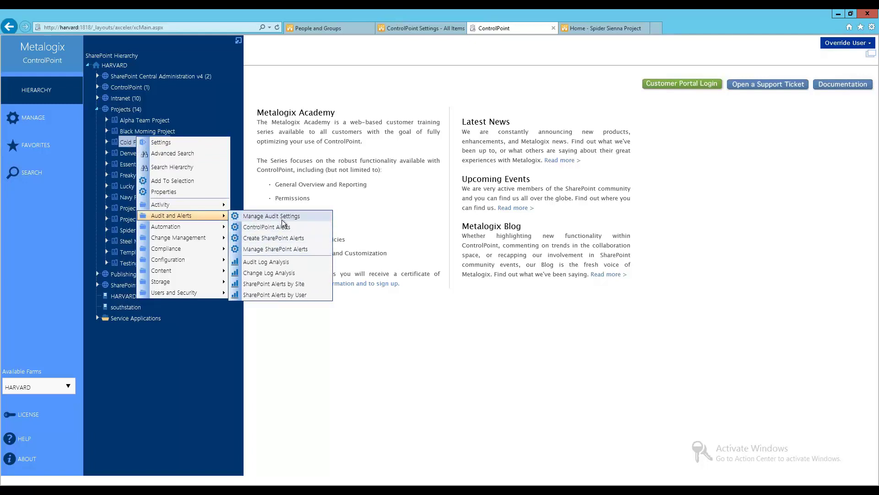
{"action": "mouse_move", "coordinate": [190, 295]}
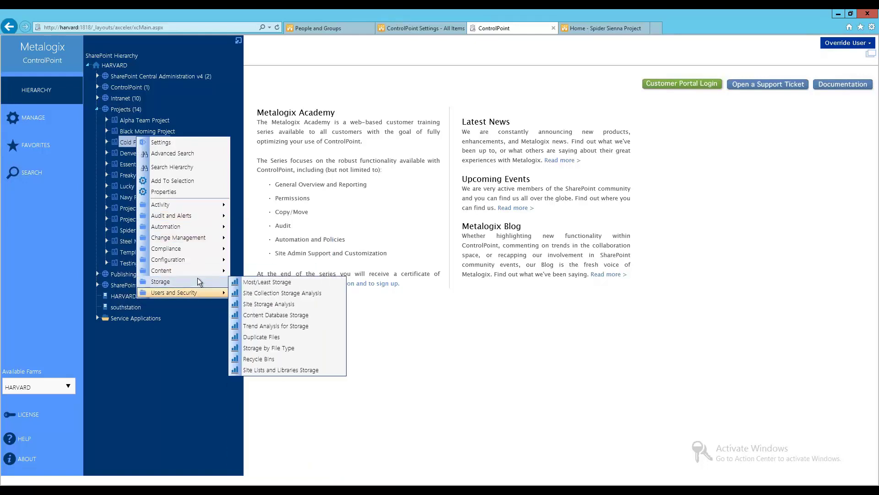
{"action": "mouse_move", "coordinate": [211, 259]}
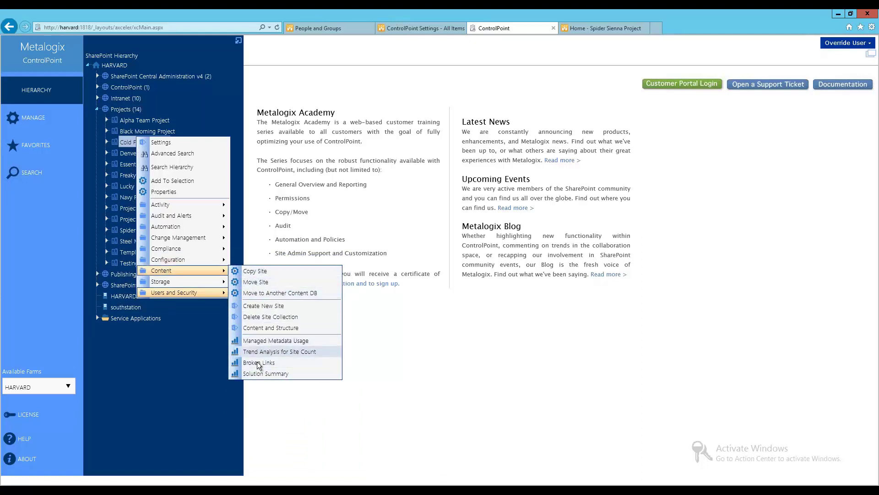
{"action": "left_click", "coordinate": [221, 95]}
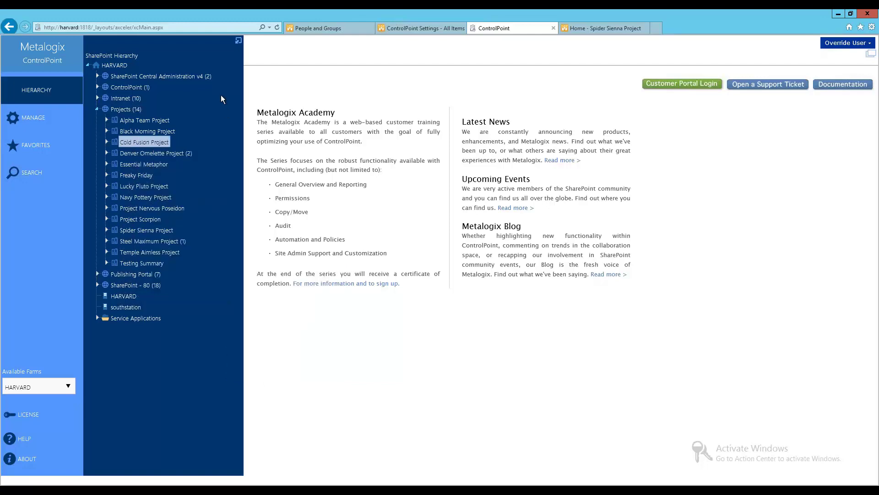
Compare the Security Override group's member list with the ACTSECOVRW parameter value in the ControlPoint Settings list
{"action": "left_click", "coordinate": [344, 27]}
{"action": "left_click", "coordinate": [391, 27]}
{"action": "left_click", "coordinate": [330, 27]}
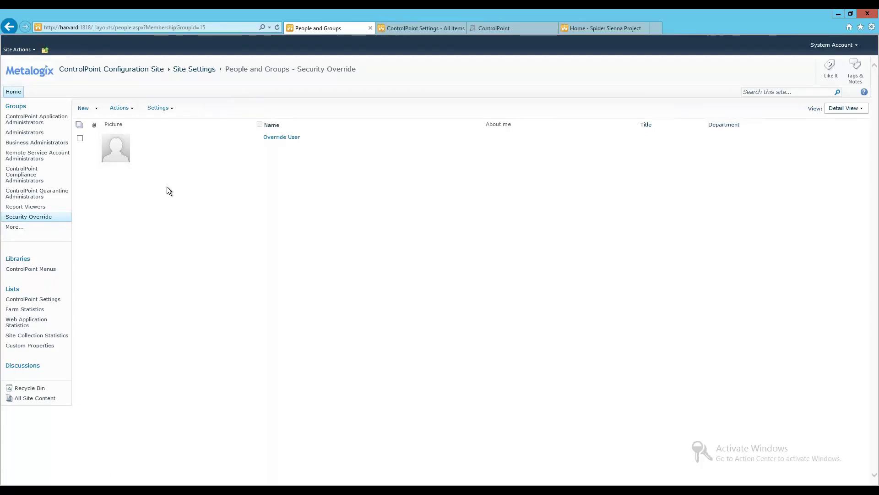
{"action": "left_click", "coordinate": [394, 23]}
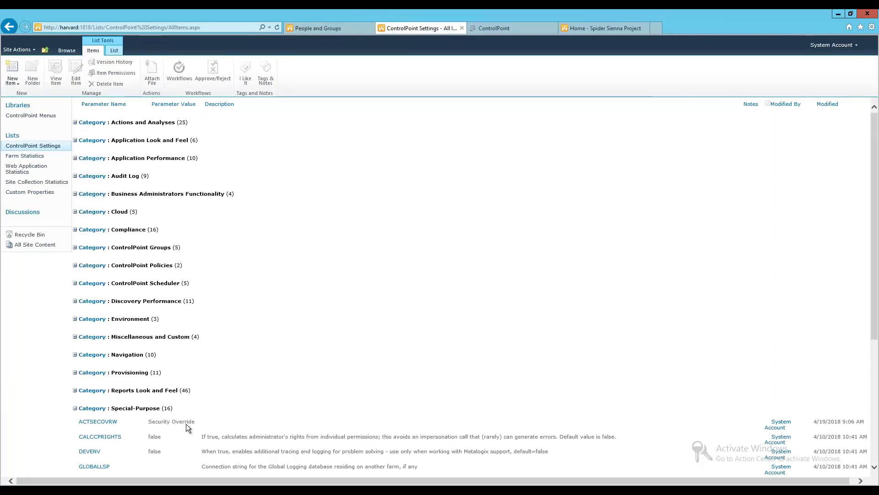
{"action": "left_click", "coordinate": [151, 422]}
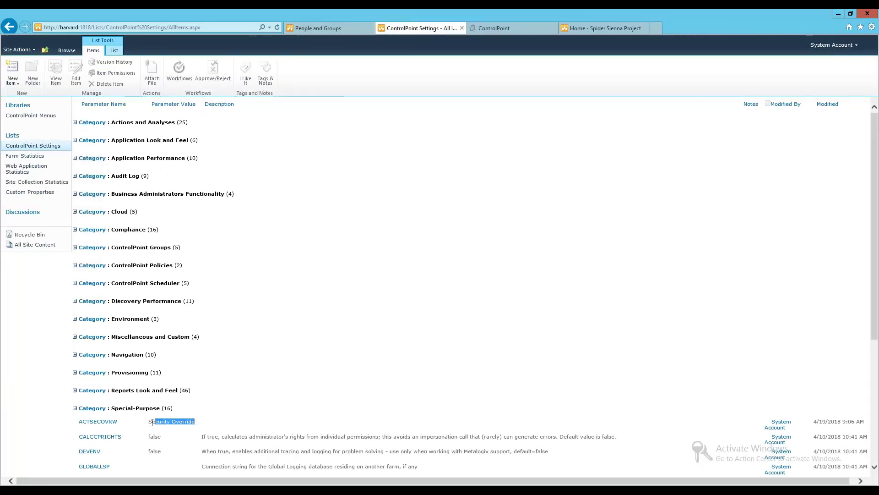
{"action": "left_click", "coordinate": [151, 423]}
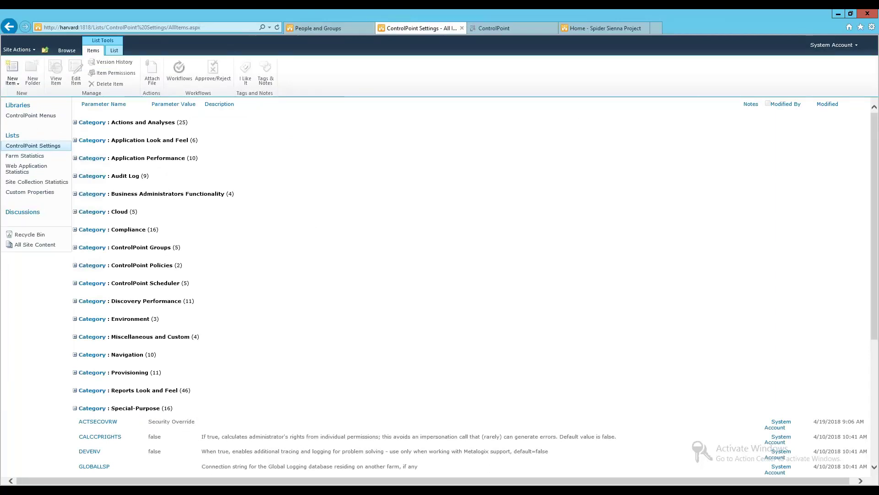
{"action": "left_click", "coordinate": [321, 27]}
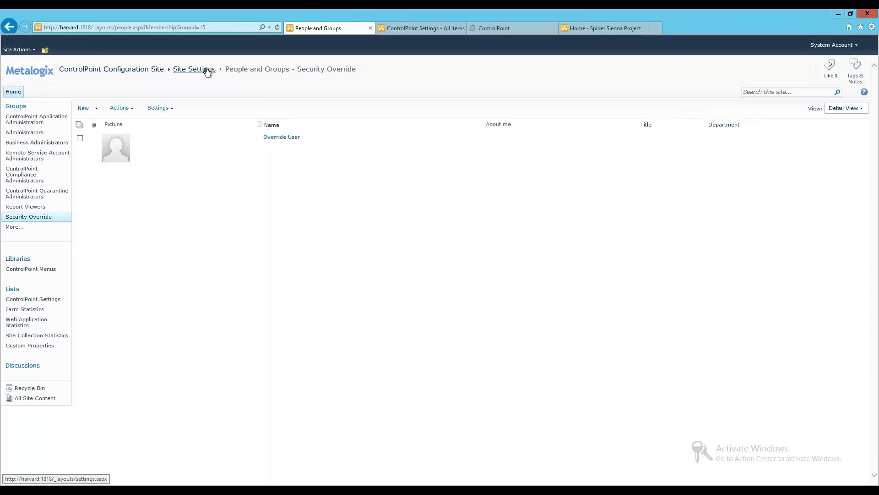
Return to ControlPoint and examine the Configuration actions available for the Projects web application
{"action": "left_click", "coordinate": [528, 28]}
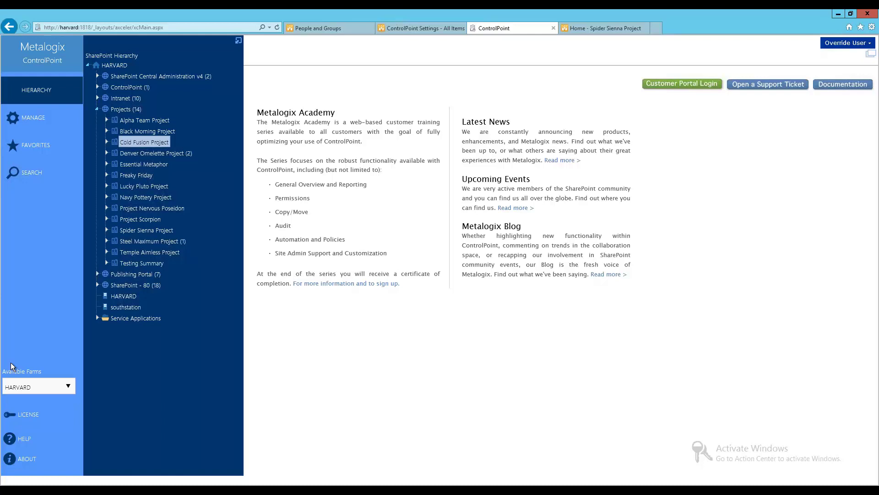
{"action": "right_click", "coordinate": [122, 108]}
{"action": "mouse_move", "coordinate": [171, 219]}
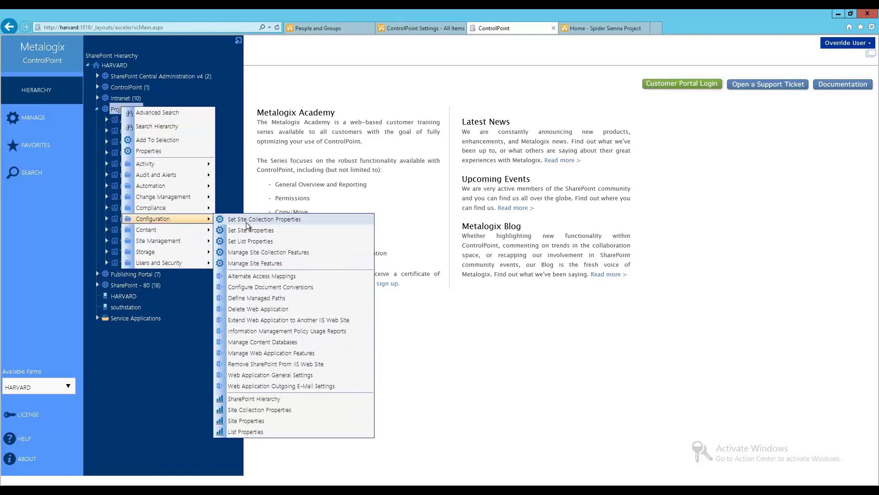
{"action": "left_click", "coordinate": [174, 381]}
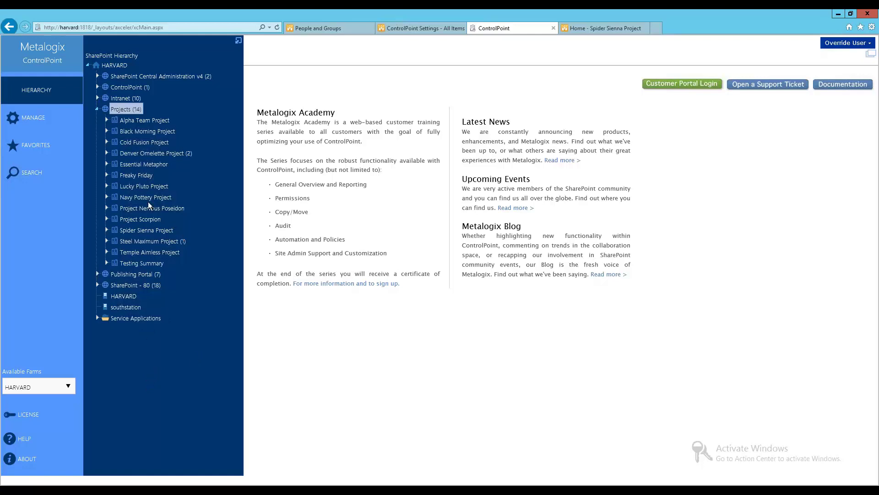
Examine the action categories available for Denver Omelette Project
{"action": "right_click", "coordinate": [149, 151]}
{"action": "mouse_move", "coordinate": [196, 287]}
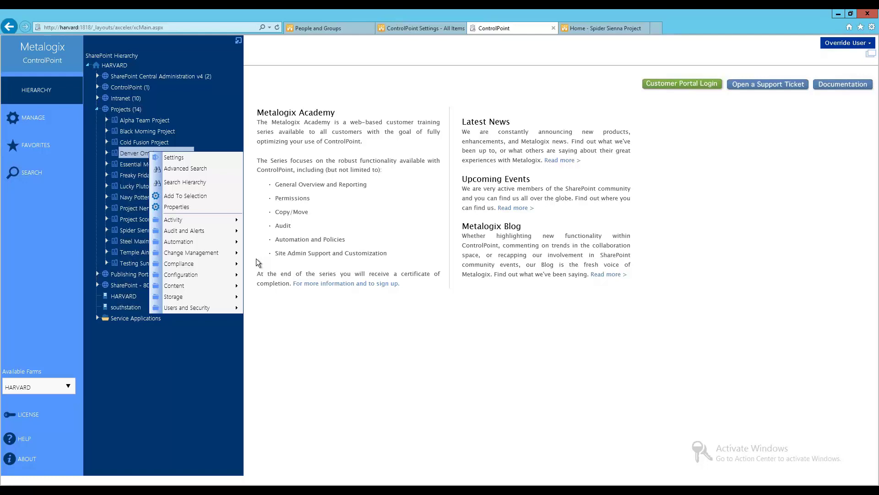
{"action": "left_click", "coordinate": [148, 385]}
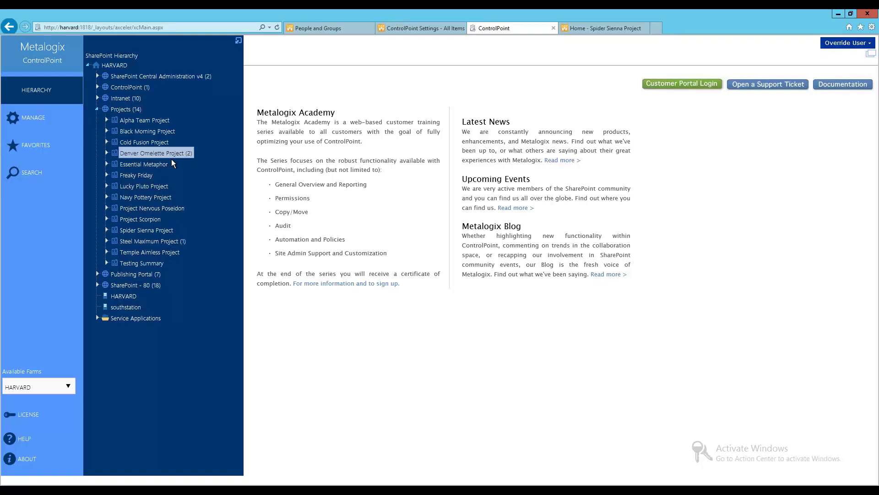
Examine the Activity, Audit and Alerts, and Change Management actions available for the Projects web application
{"action": "right_click", "coordinate": [138, 106]}
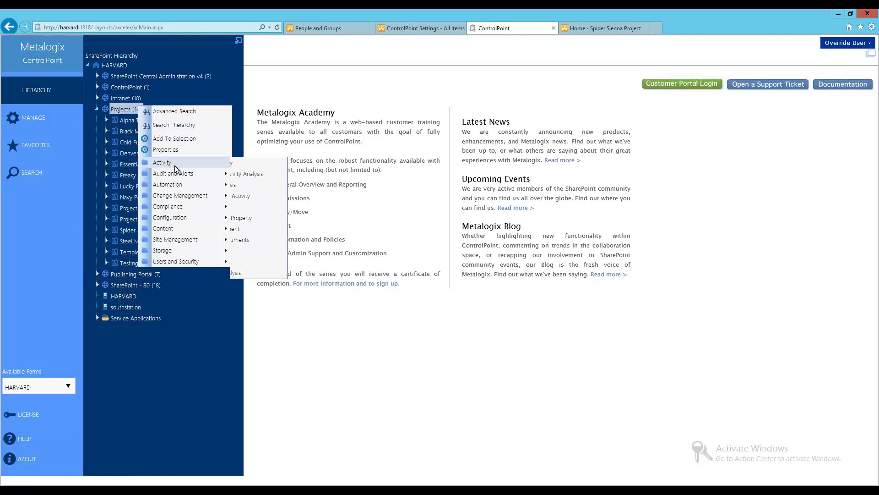
{"action": "mouse_move", "coordinate": [207, 178]}
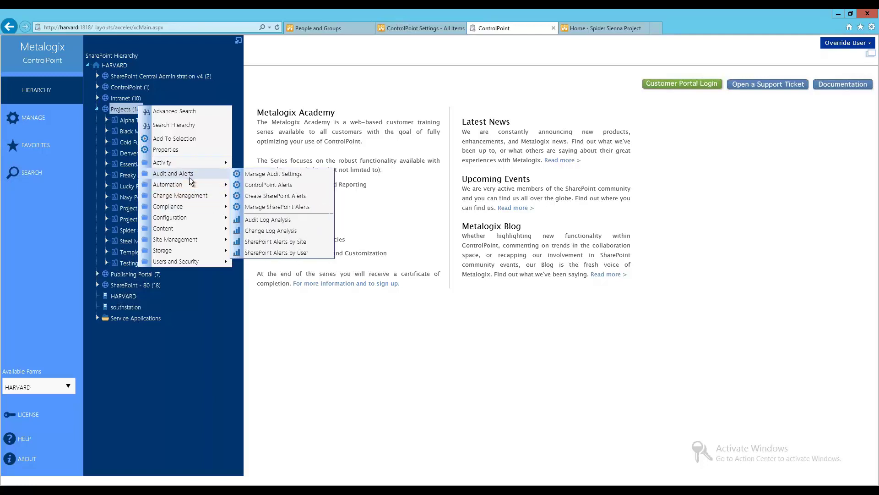
{"action": "mouse_move", "coordinate": [188, 195]}
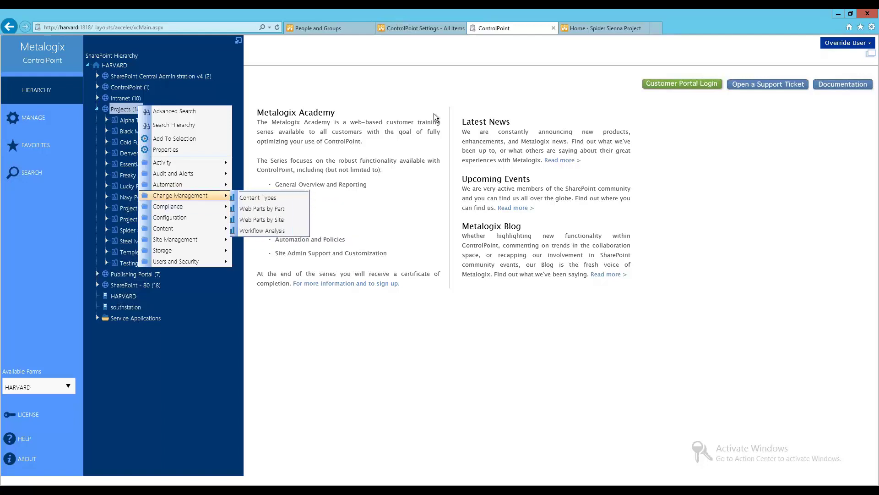